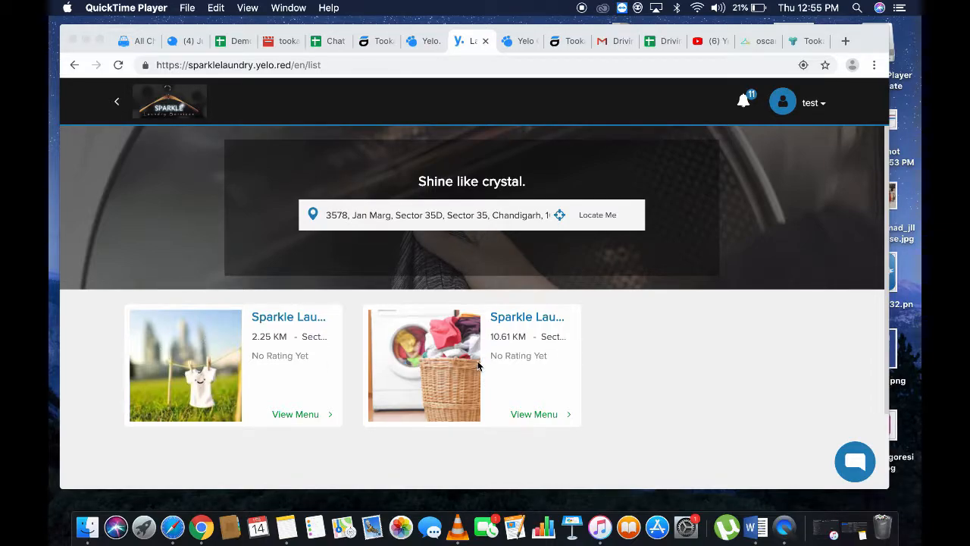
# - Open the menu of the Sparkle laundry 2.25 km away and look through its products
pyautogui.click(302, 419)
pyautogui.click(295, 415)
pyautogui.scroll(-3, 463, 382)
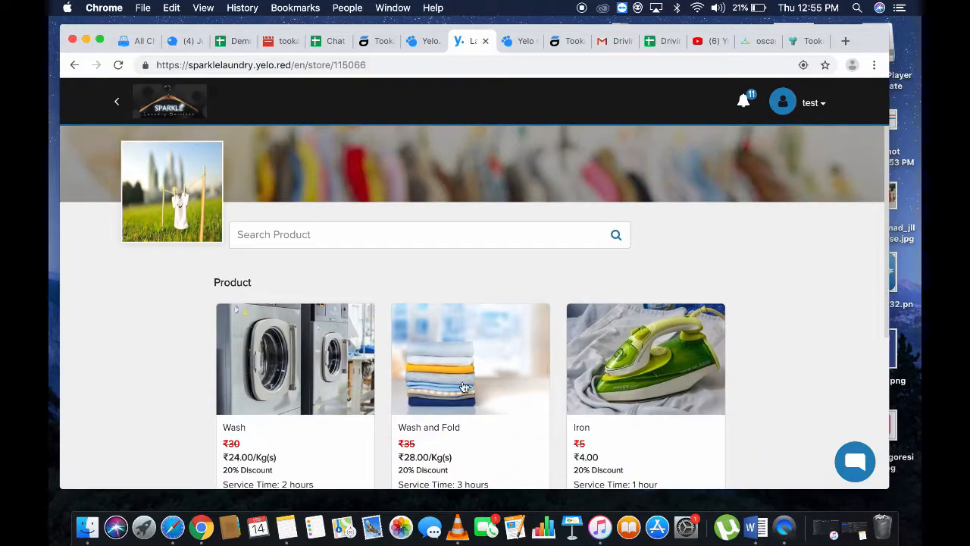
pyautogui.scroll(-5, 464, 387)
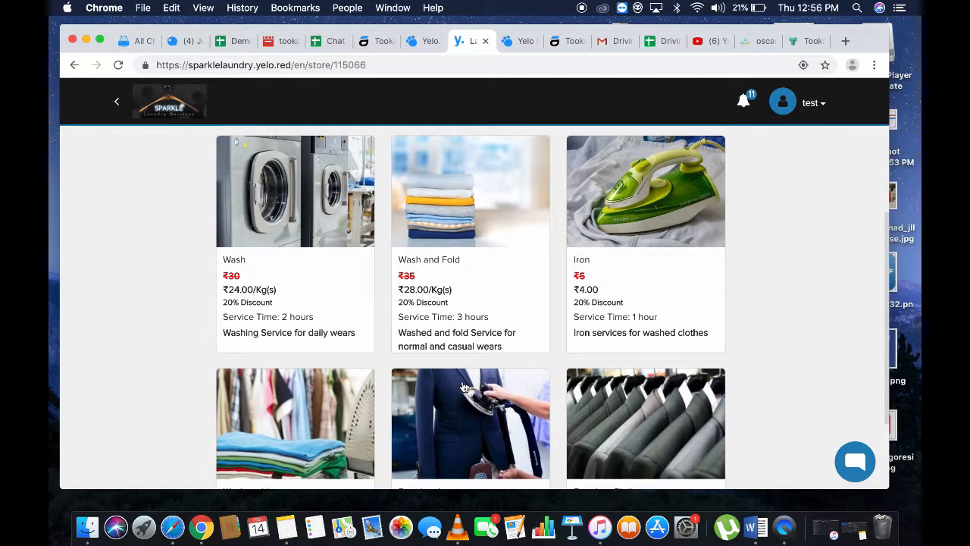
# - Add 3 kg of the Wash service to the order and proceed to checkout
pyautogui.click(305, 234)
pyautogui.click(360, 290)
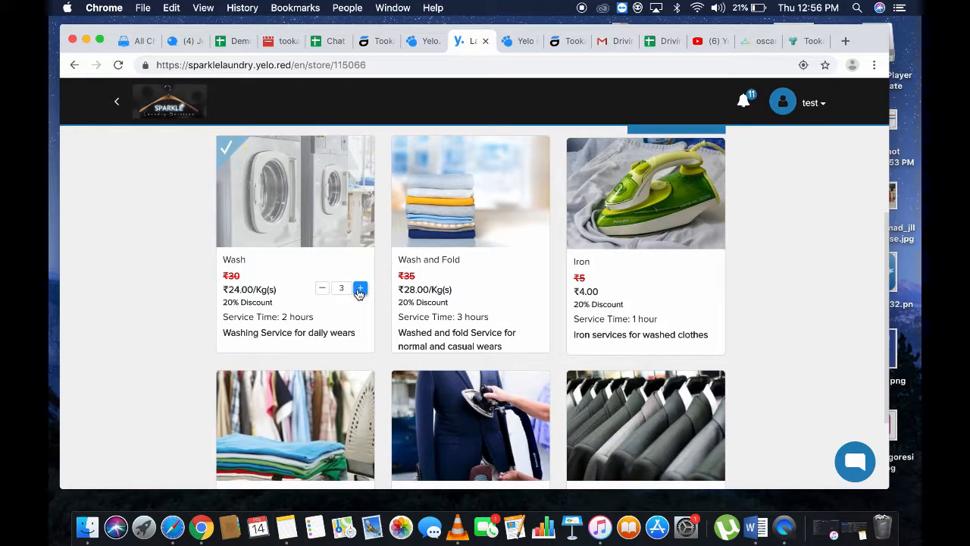
pyautogui.scroll(6, 359, 292)
pyautogui.click(671, 381)
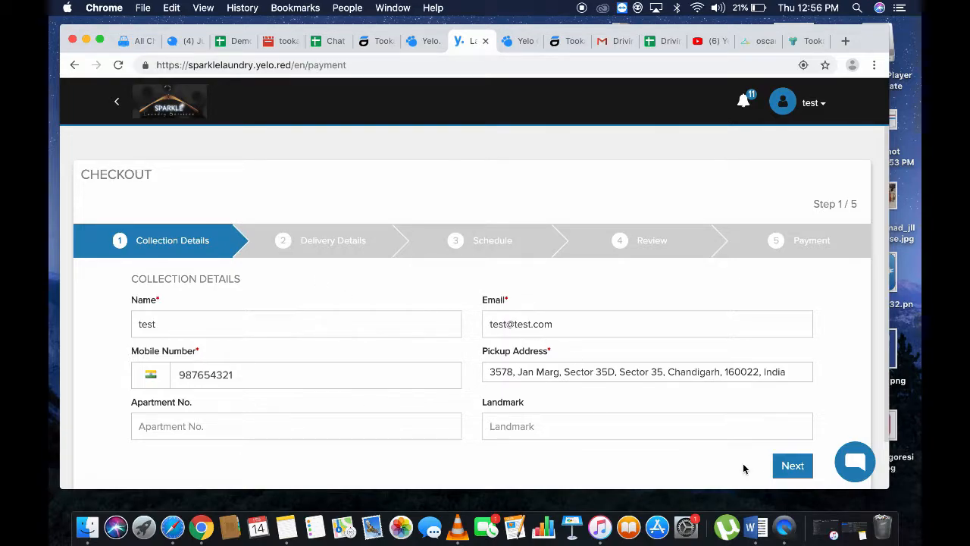
# - Accept the prefilled collection details, make the delivery details the same as collection, and continue to scheduling
pyautogui.click(792, 465)
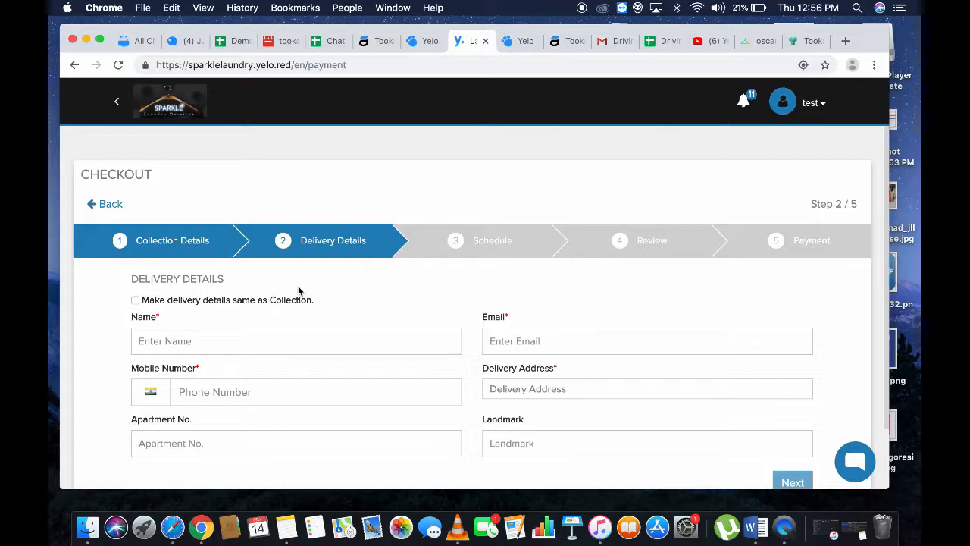
pyautogui.click(135, 300)
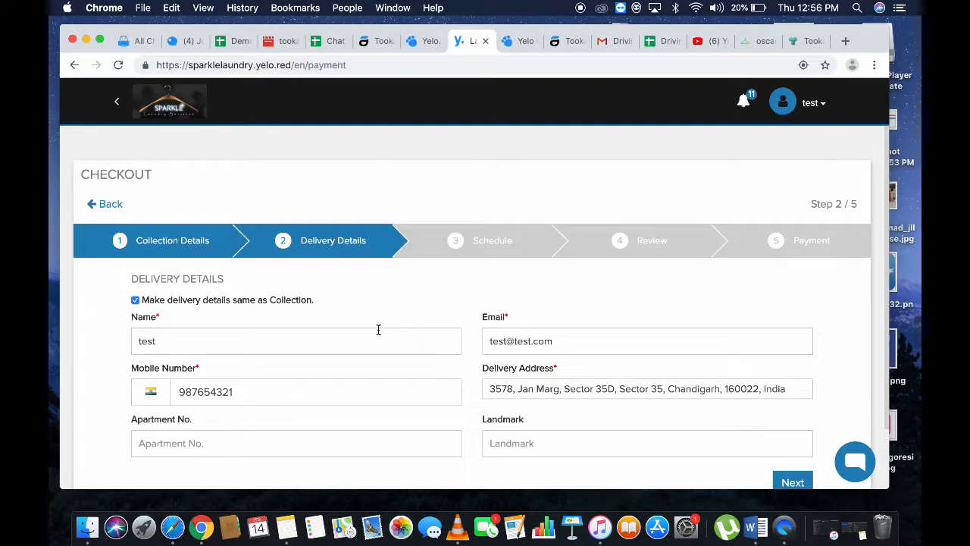
pyautogui.scroll(-2, 651, 348)
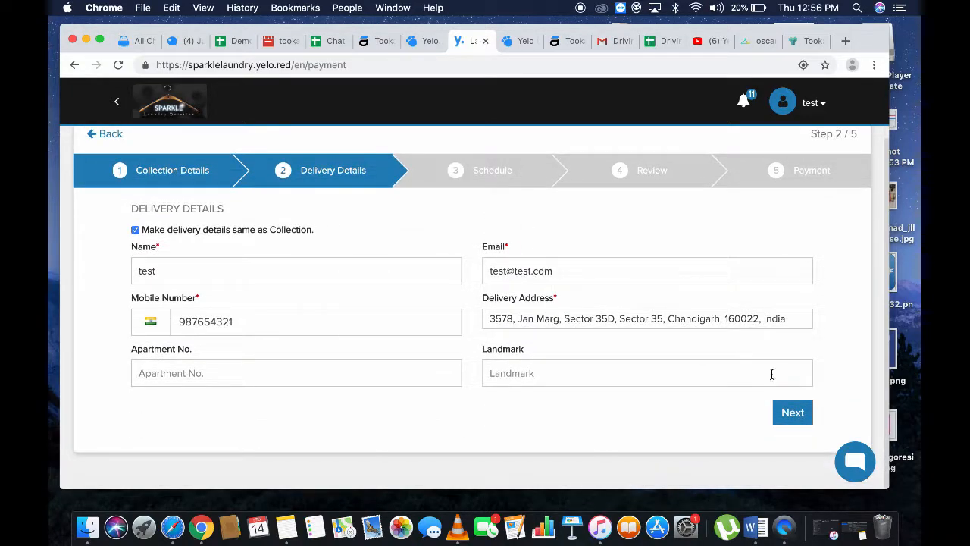
pyautogui.click(792, 414)
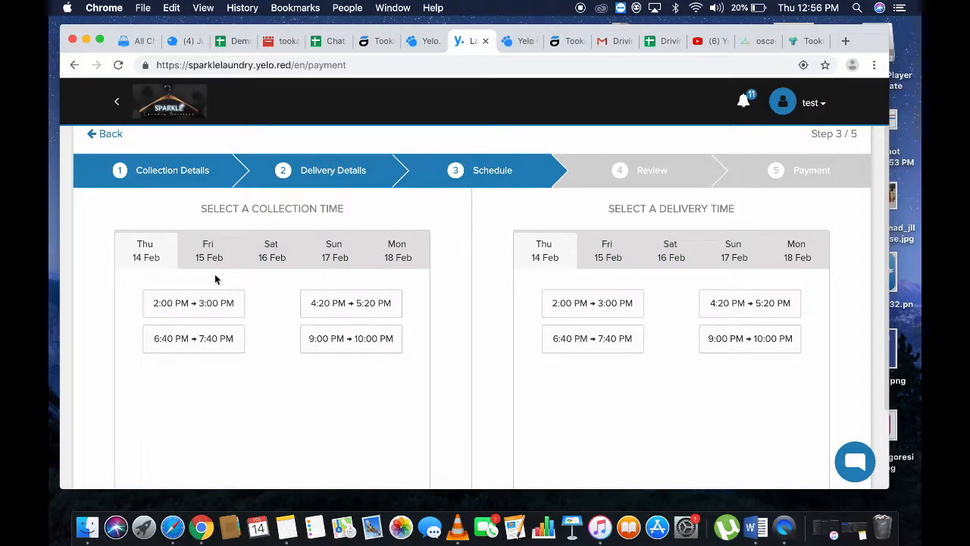
# - Schedule collection for Thu 14 Feb 2:00–3:00 PM and delivery for 6:40–7:40 PM the same day, and continue to the review
pyautogui.click(190, 306)
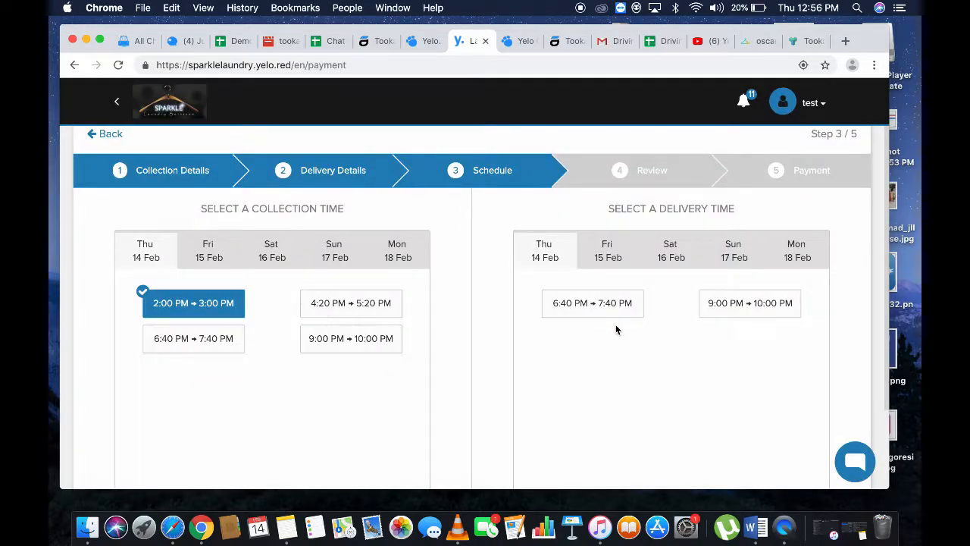
pyautogui.click(605, 314)
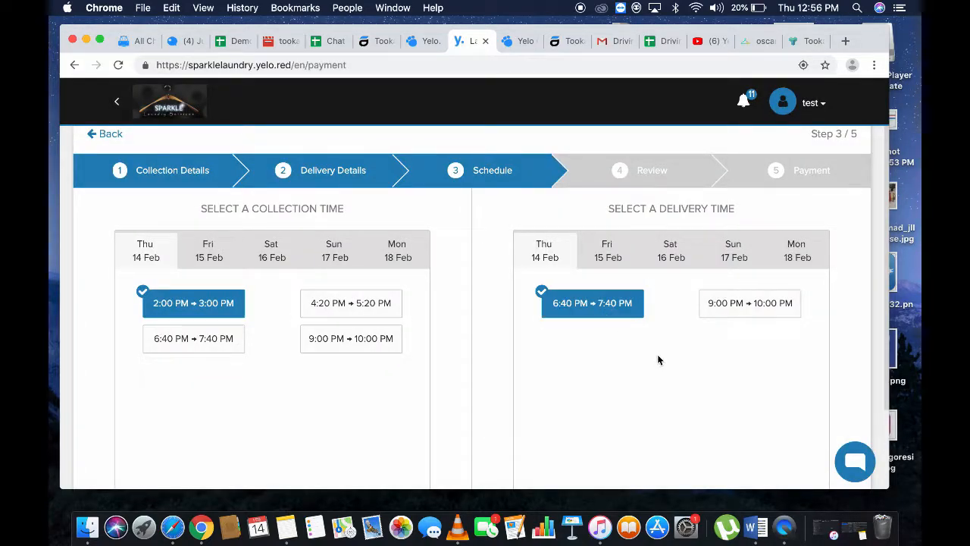
pyautogui.scroll(-3, 657, 354)
pyautogui.click(817, 415)
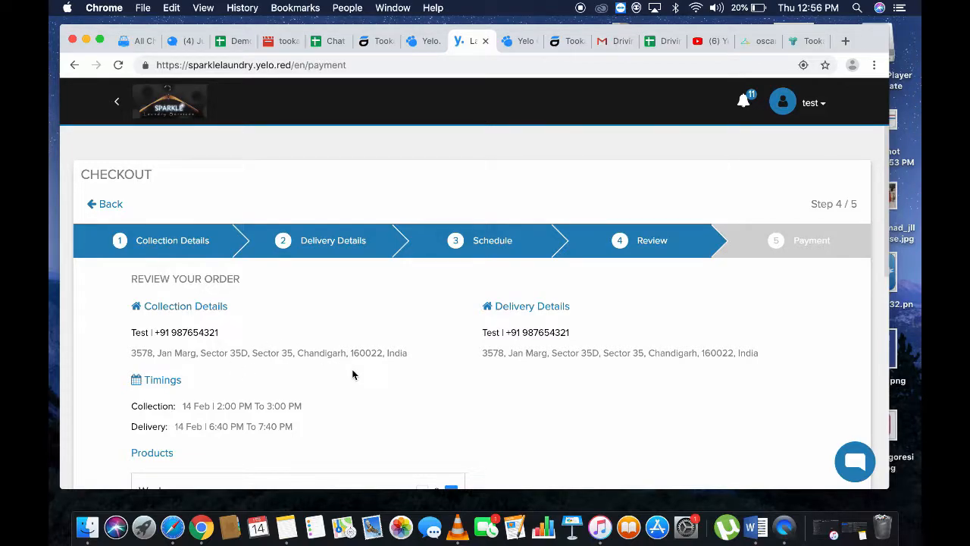
# - Review the order, fill in the contact number under Additional Information, and continue to payment
pyautogui.scroll(-2, 460, 393)
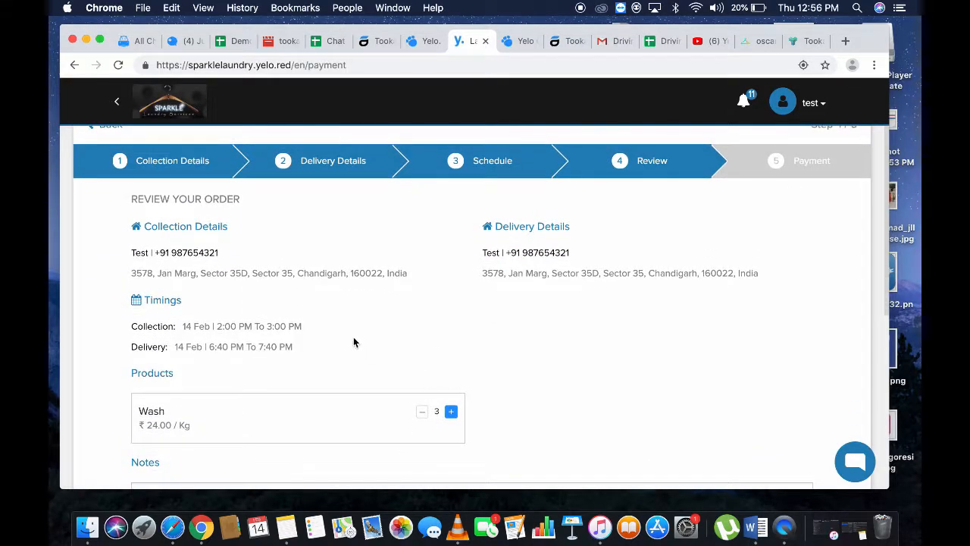
pyautogui.scroll(-5, 413, 329)
pyautogui.scroll(-1, 412, 328)
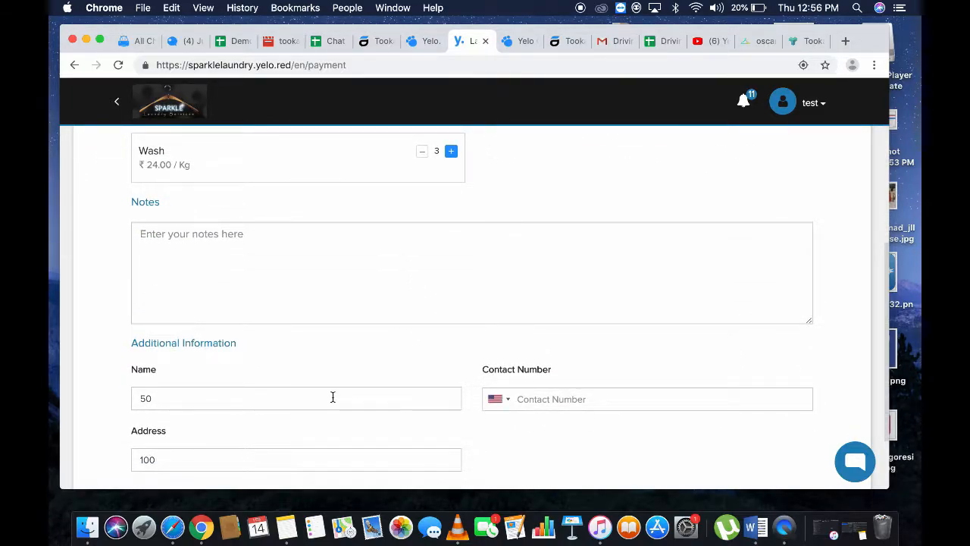
pyautogui.click(578, 399)
pyautogui.write('987654321')
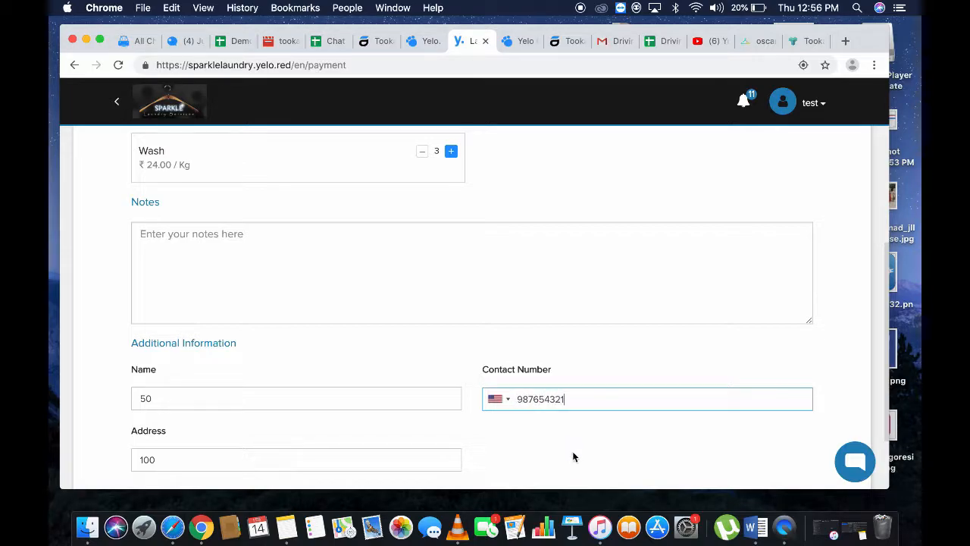
pyautogui.scroll(-3, 674, 462)
pyautogui.click(734, 418)
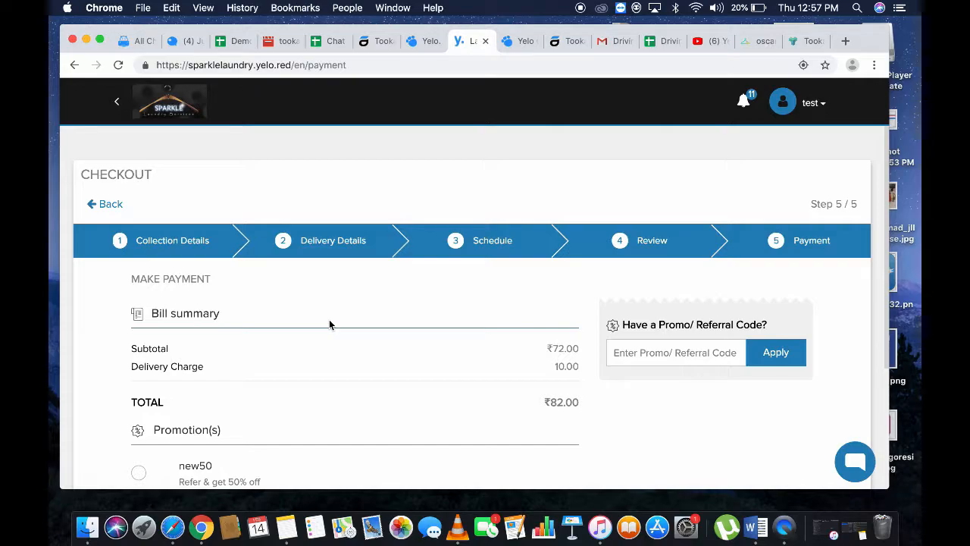
# - Apply the new50 promotion and place the order with Pay via Cash as the payment method
pyautogui.scroll(-3, 330, 325)
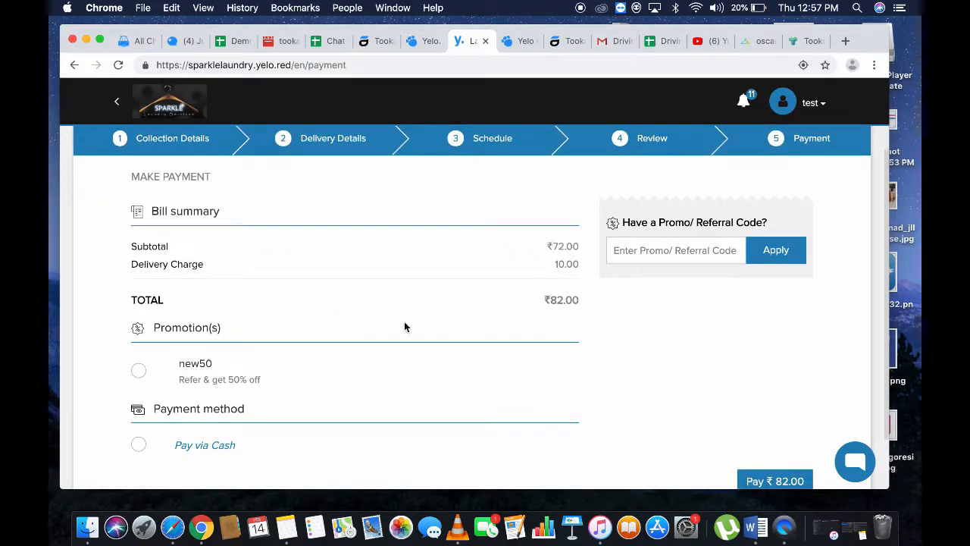
pyautogui.click(138, 369)
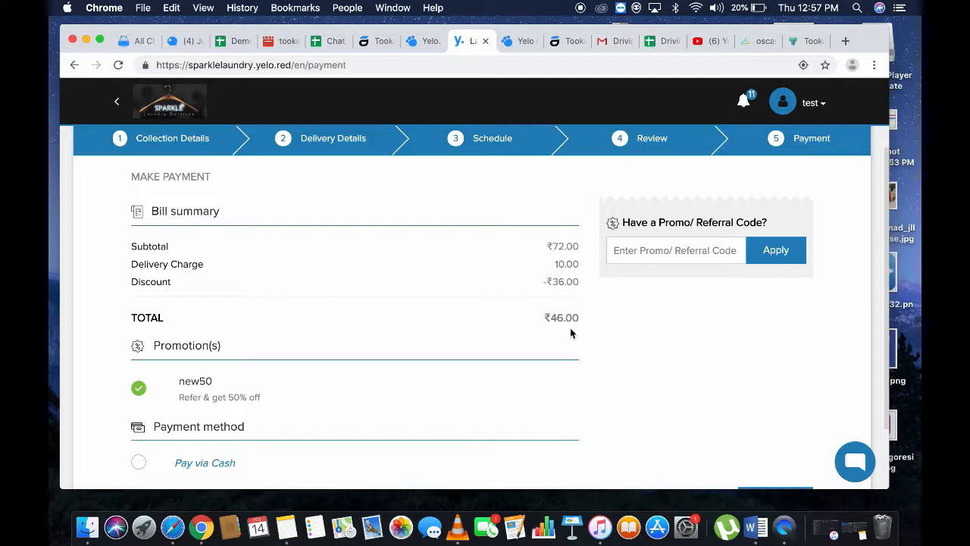
pyautogui.scroll(-3, 561, 330)
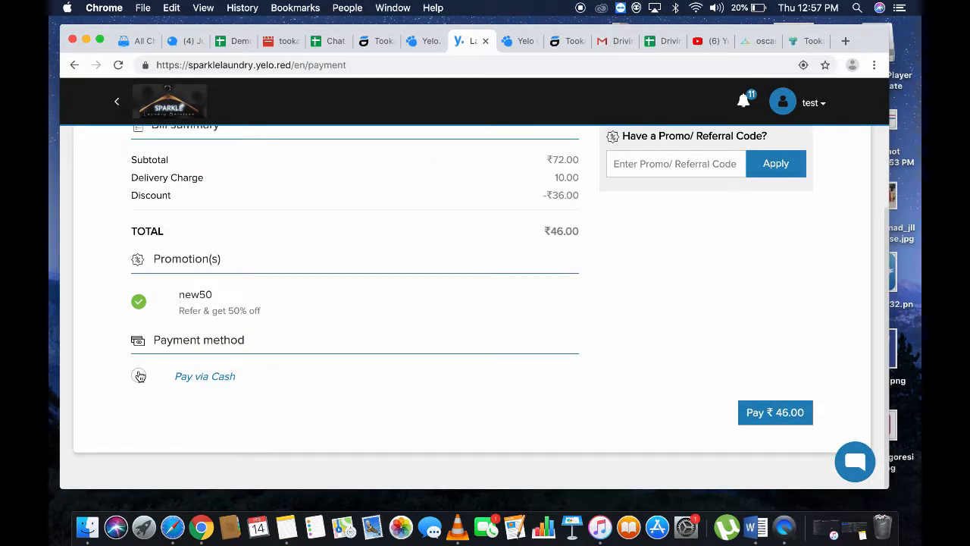
pyautogui.click(139, 376)
pyautogui.click(781, 422)
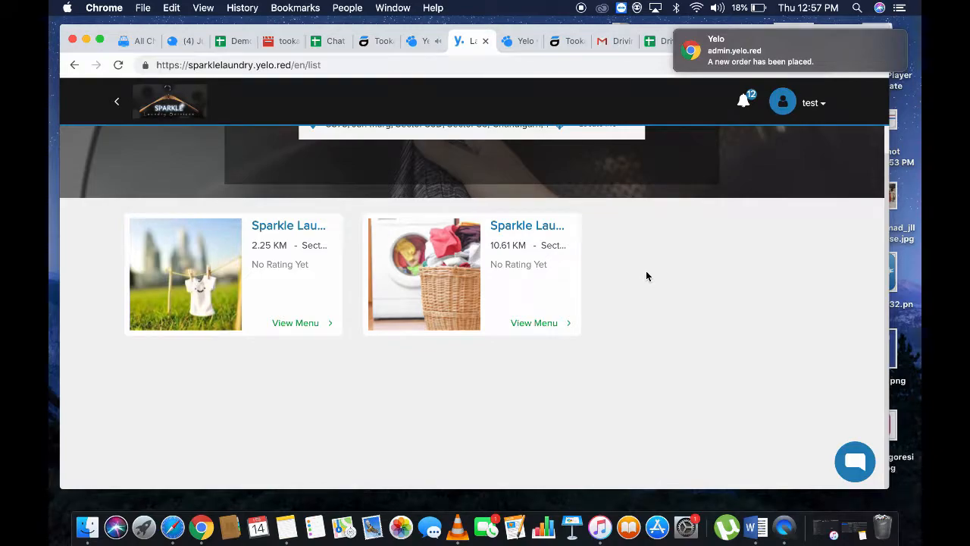
pyautogui.scroll(3, 645, 276)
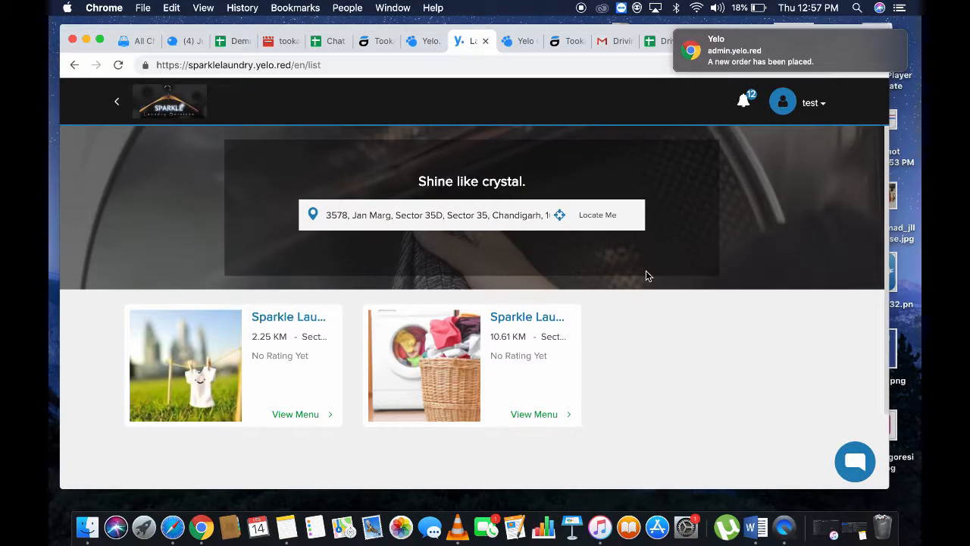
# - Switch to the Yelo admin dashboard and look through its available apps and the order notifications
pyautogui.click(425, 43)
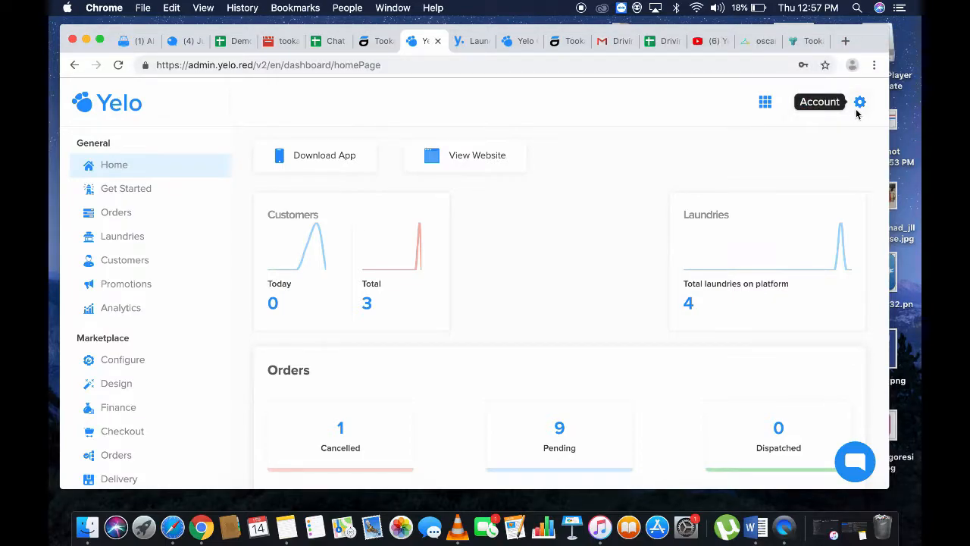
pyautogui.click(764, 108)
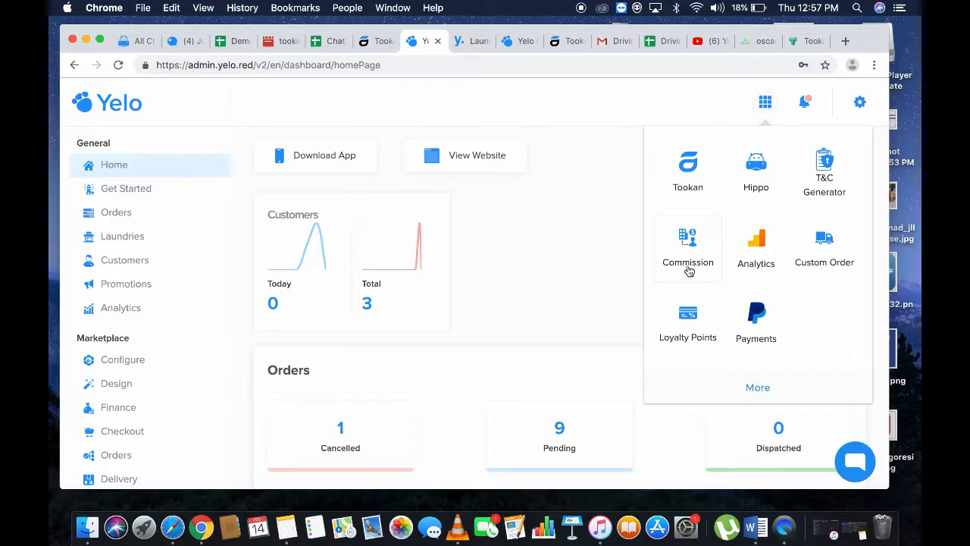
pyautogui.click(621, 235)
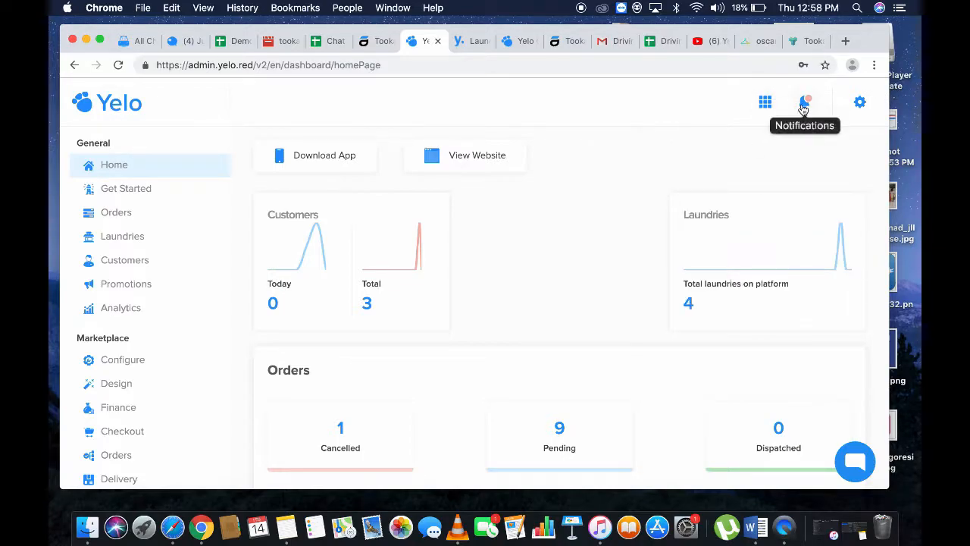
pyautogui.click(804, 106)
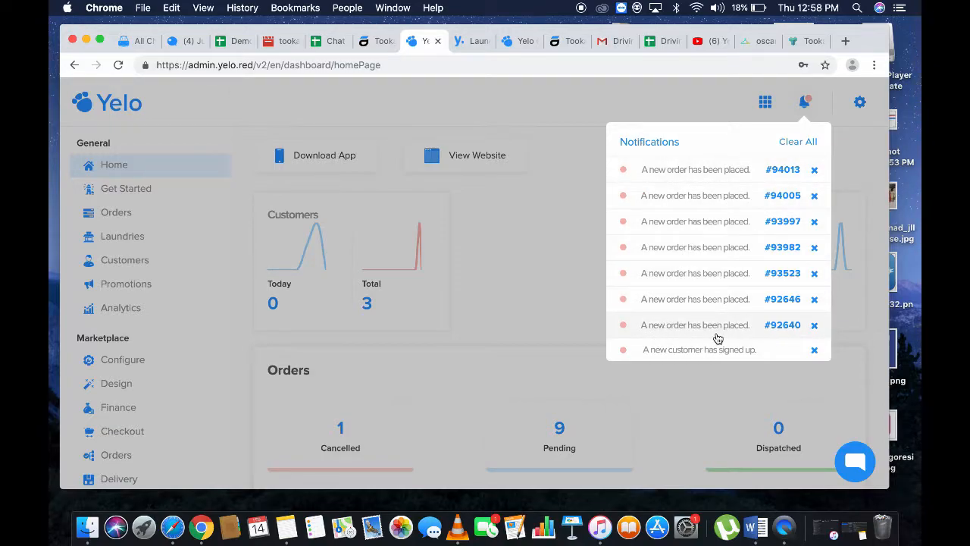
pyautogui.click(572, 296)
# - Open the account settings and examine the account details and the available GDPR user rights requests
pyautogui.click(859, 106)
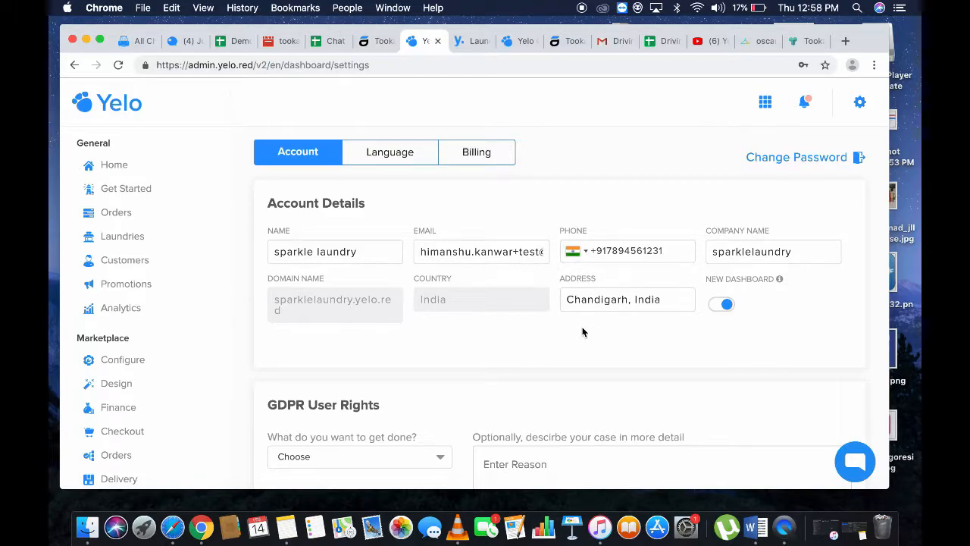
pyautogui.scroll(-3, 588, 307)
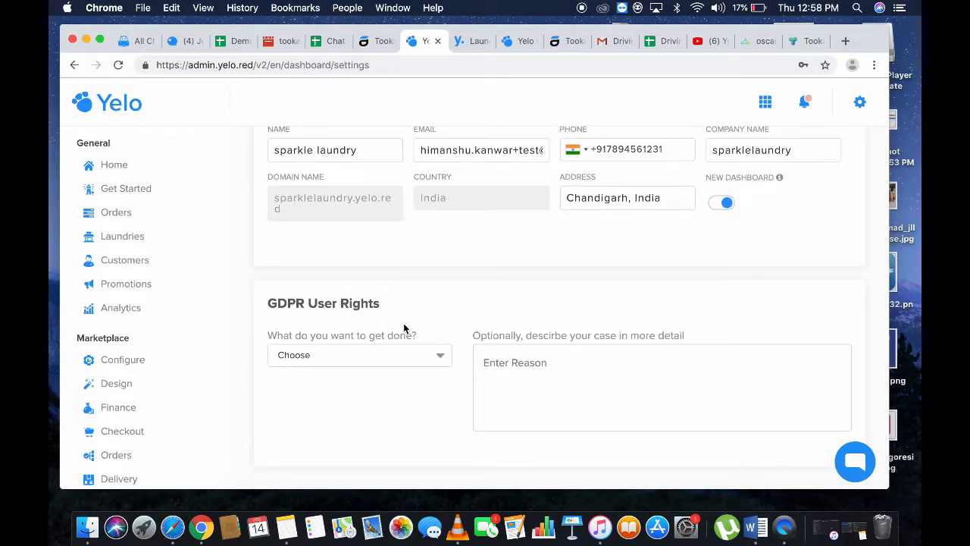
pyautogui.click(430, 355)
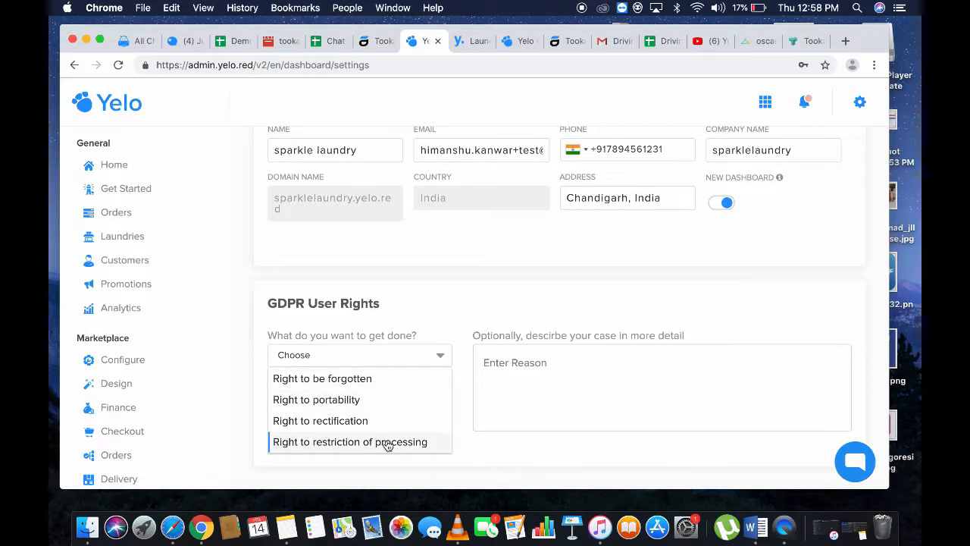
pyautogui.click(483, 308)
pyautogui.scroll(3, 483, 307)
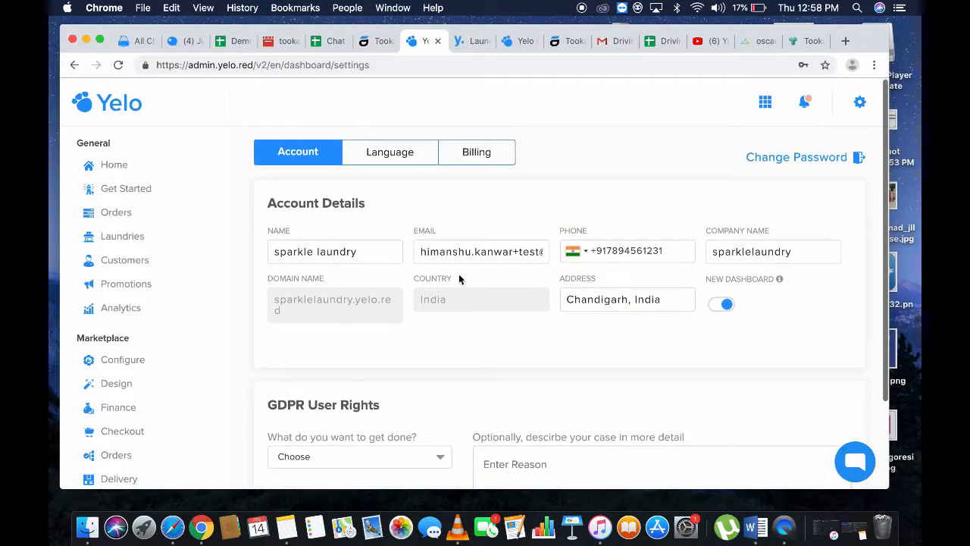
# - View the dashboard's language settings and the billing information
pyautogui.click(391, 153)
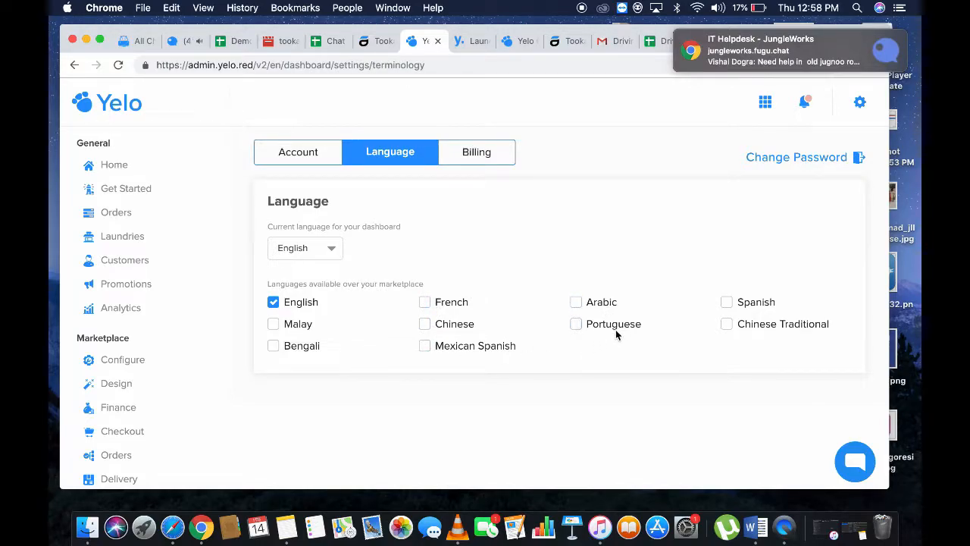
pyautogui.click(479, 157)
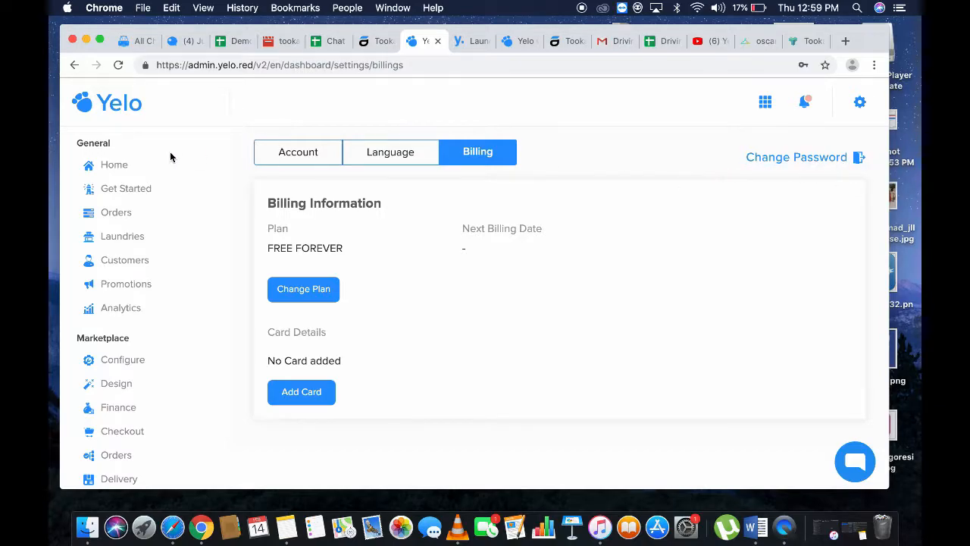
# - Return to the dashboard home page and examine the customer, laundry and order figures and the Orders report
pyautogui.click(113, 169)
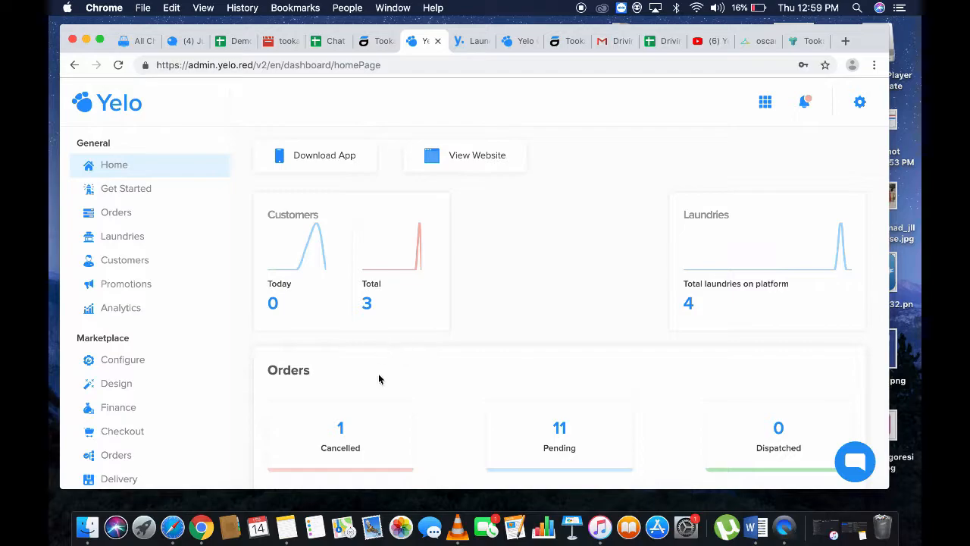
pyautogui.scroll(-3, 379, 379)
pyautogui.scroll(3, 337, 329)
pyautogui.scroll(-3, 695, 303)
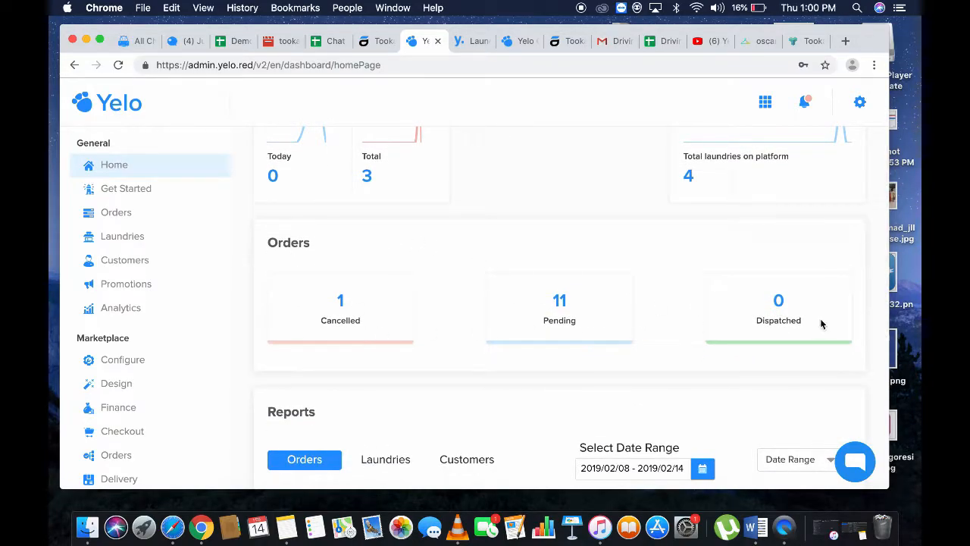
pyautogui.scroll(-4, 640, 360)
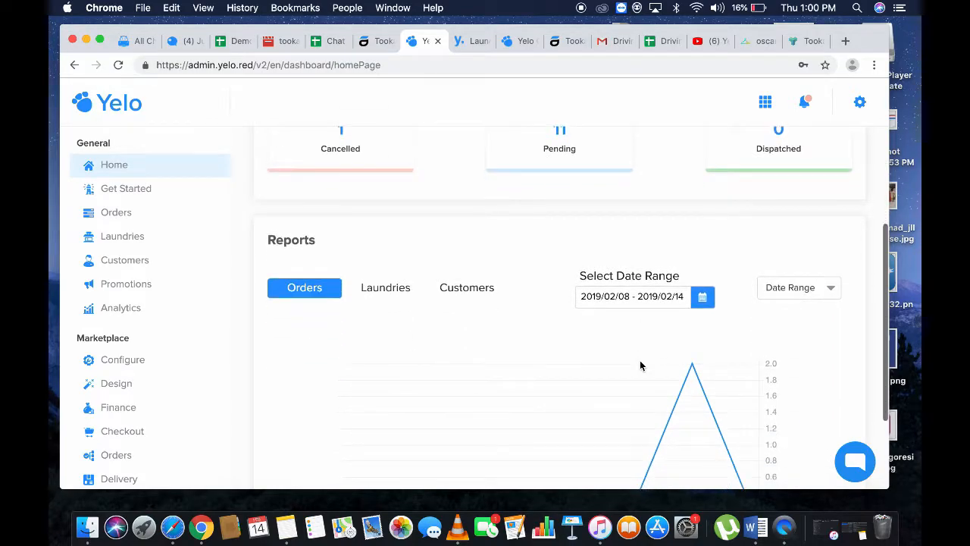
pyautogui.scroll(-2, 382, 345)
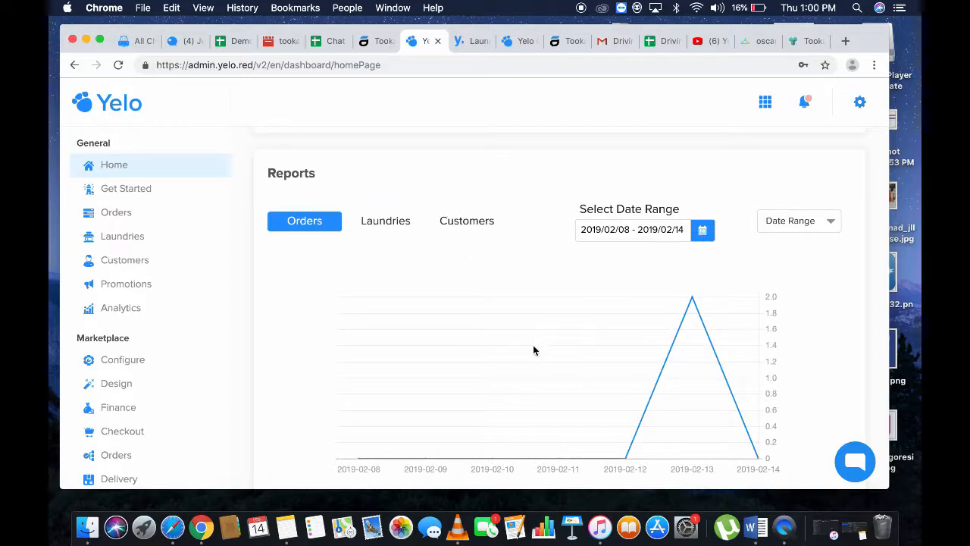
# - View the date range calendar of the Orders report and close it without changing the dates
pyautogui.click(702, 237)
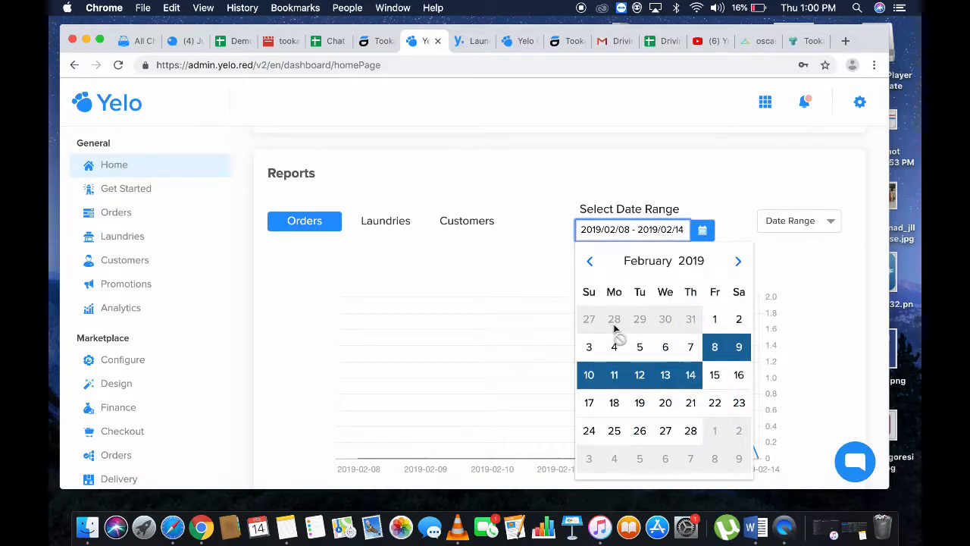
pyautogui.click(518, 256)
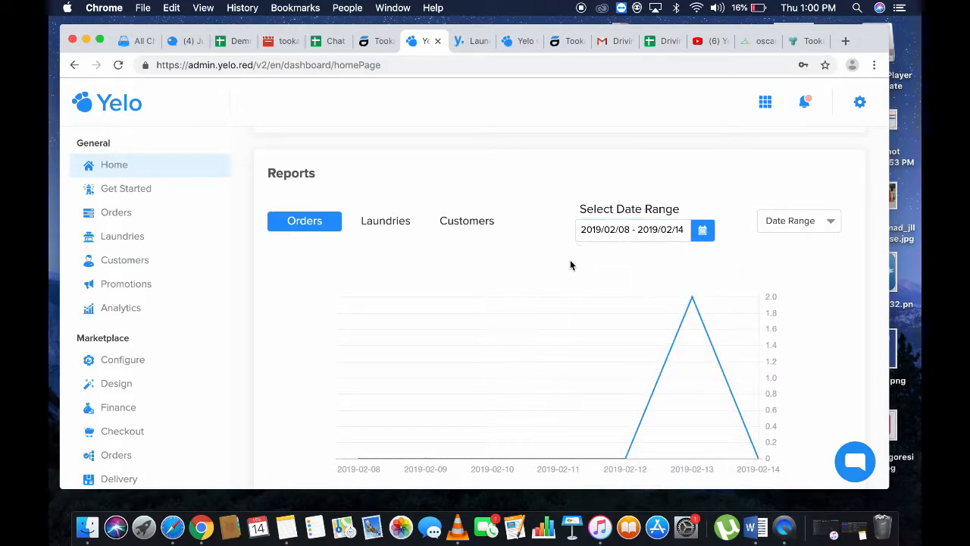
pyautogui.scroll(-2, 568, 266)
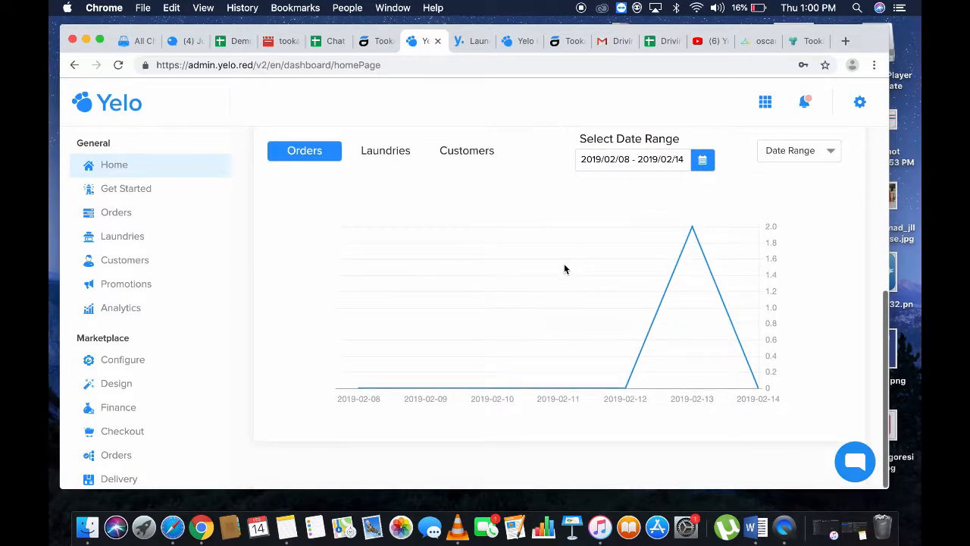
# - Open the Yelo guide and read through its platform overview, capabilities, onboarding and marketplace type sections
pyautogui.click(156, 191)
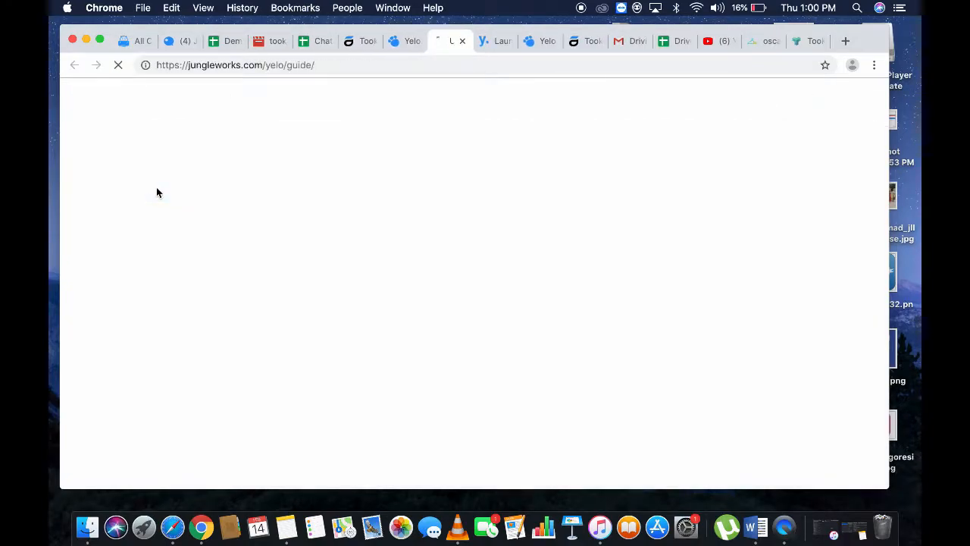
pyautogui.click(462, 41)
pyautogui.click(498, 43)
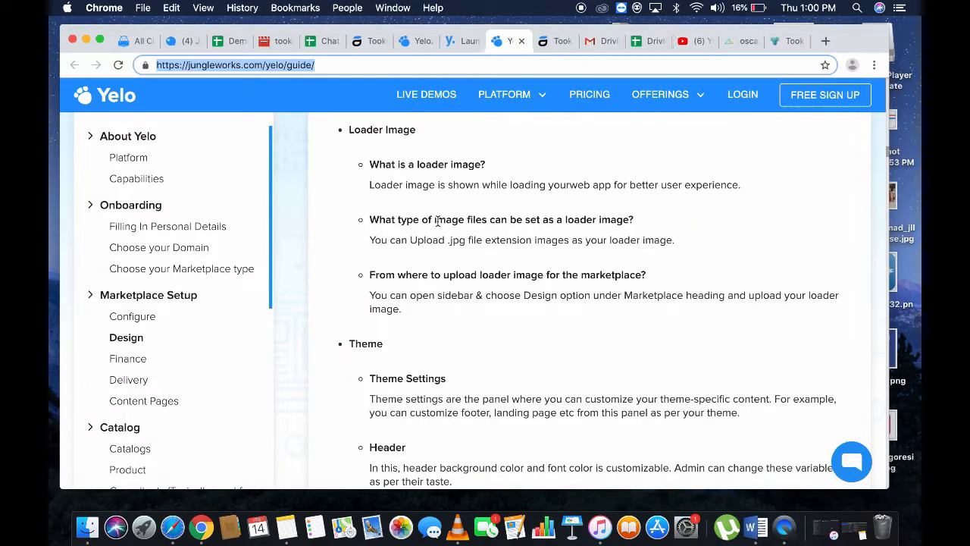
pyautogui.scroll(10, 437, 221)
pyautogui.scroll(10, 437, 225)
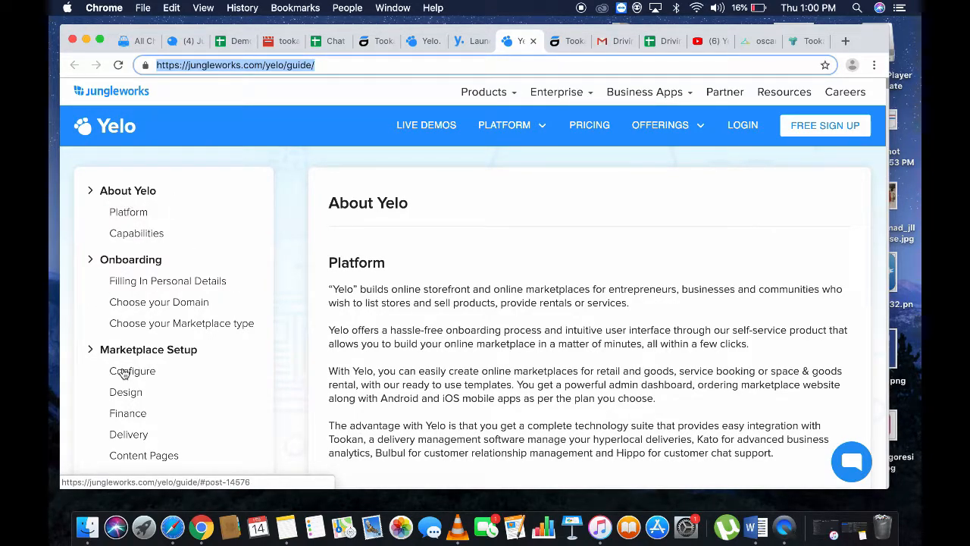
pyautogui.scroll(-5, 440, 357)
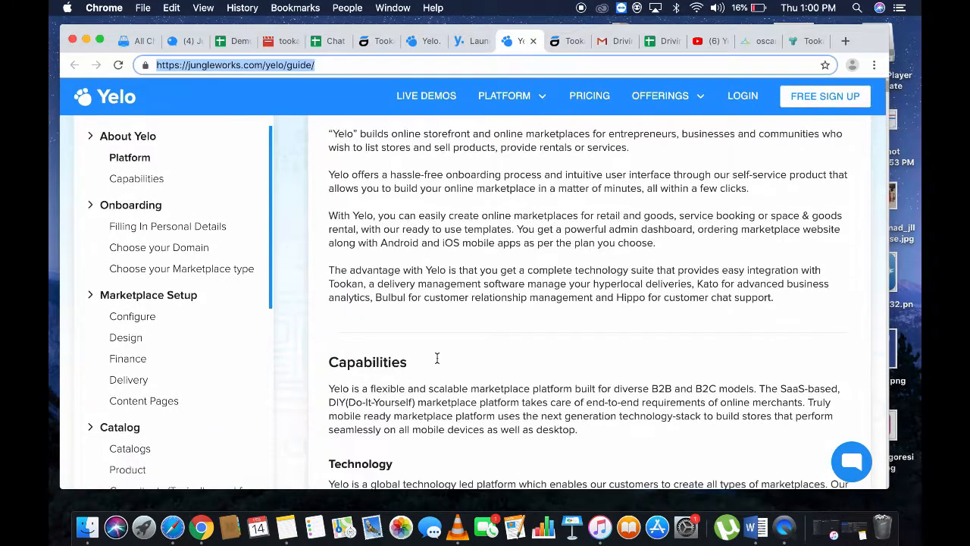
pyautogui.scroll(-10, 437, 362)
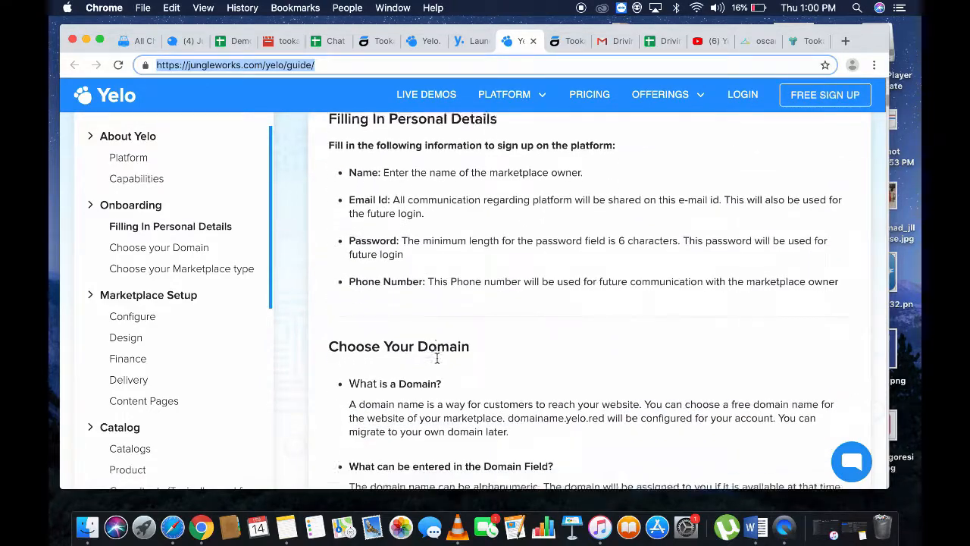
pyautogui.scroll(-10, 437, 362)
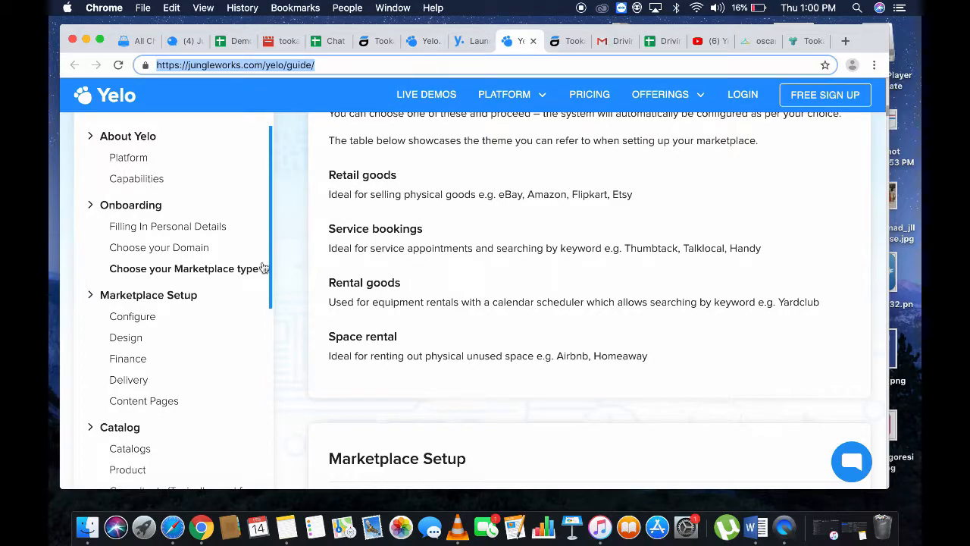
# - Return to the admin dashboard and examine the pending, dispatched and completed orders, including the options to accept or reject an order
pyautogui.click(421, 41)
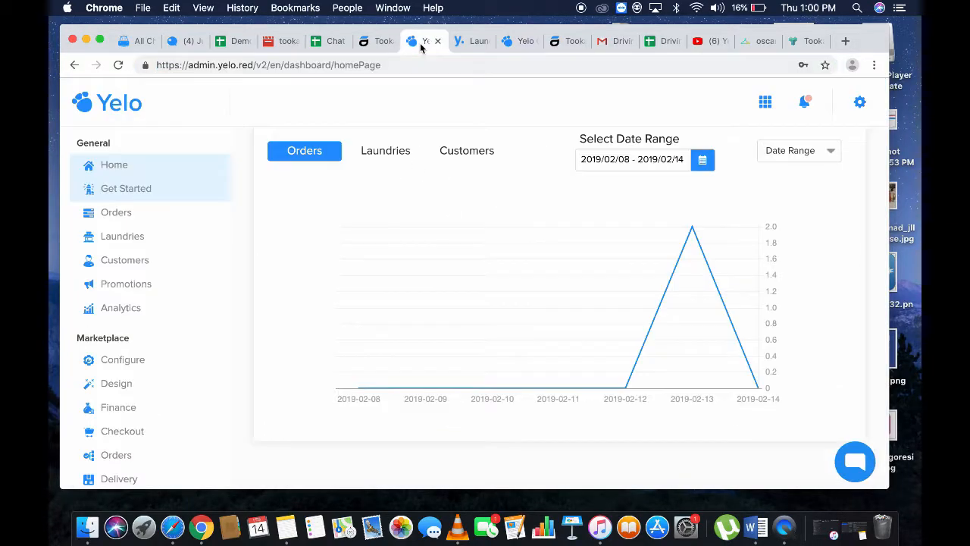
pyautogui.click(105, 220)
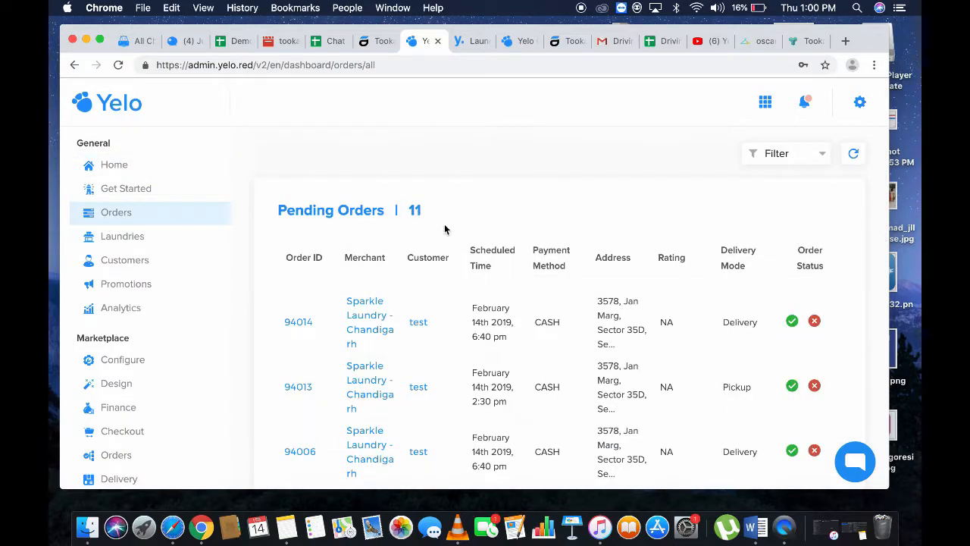
pyautogui.scroll(-5, 445, 228)
pyautogui.scroll(-10, 445, 229)
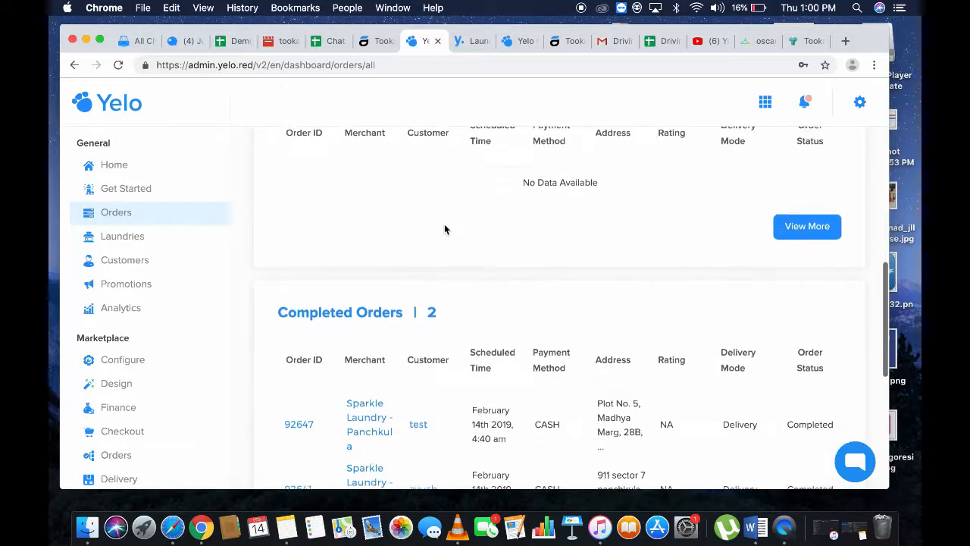
pyautogui.scroll(10, 445, 229)
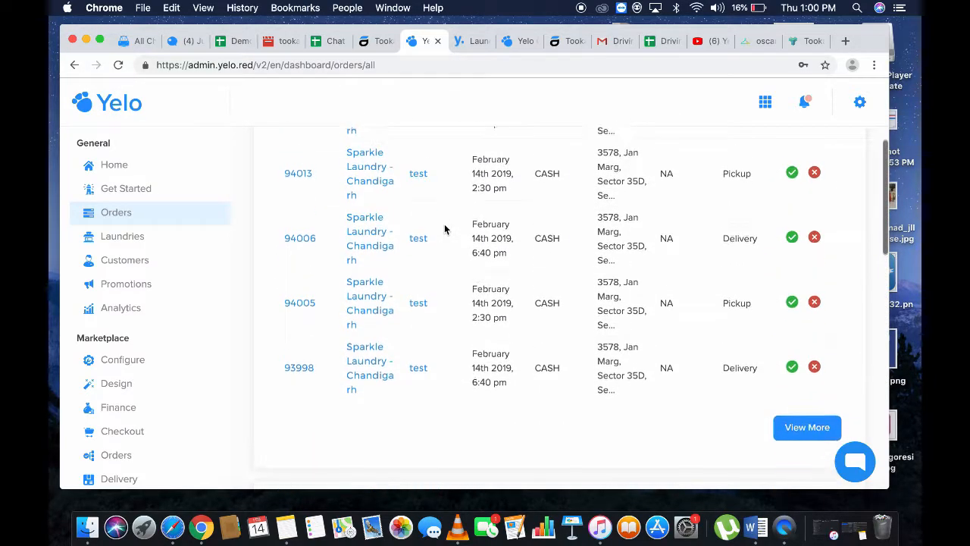
pyautogui.scroll(3, 445, 229)
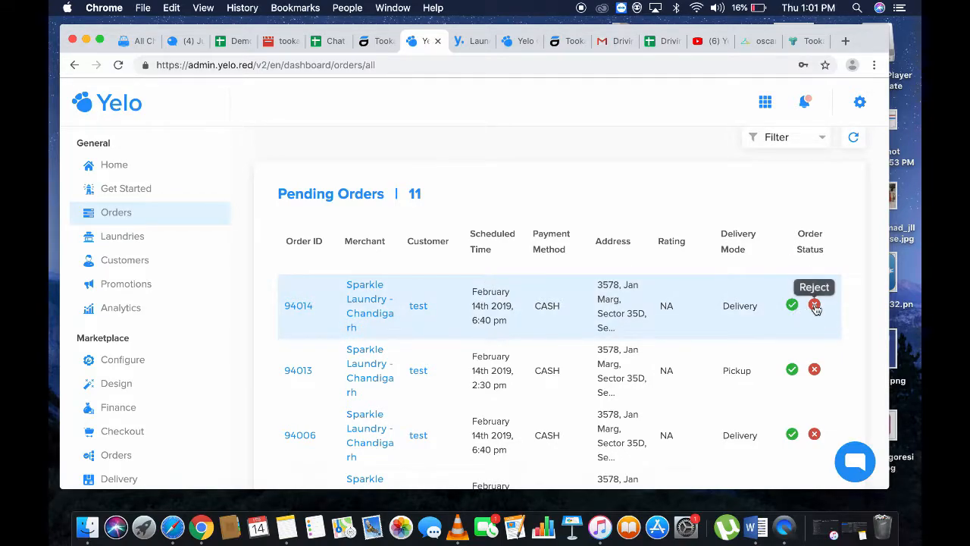
pyautogui.scroll(-10, 682, 333)
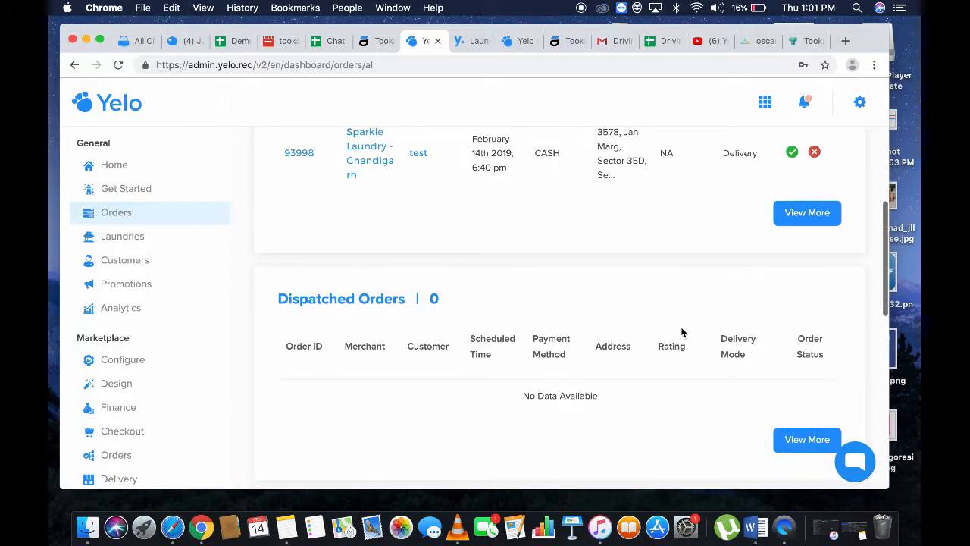
pyautogui.scroll(10, 543, 290)
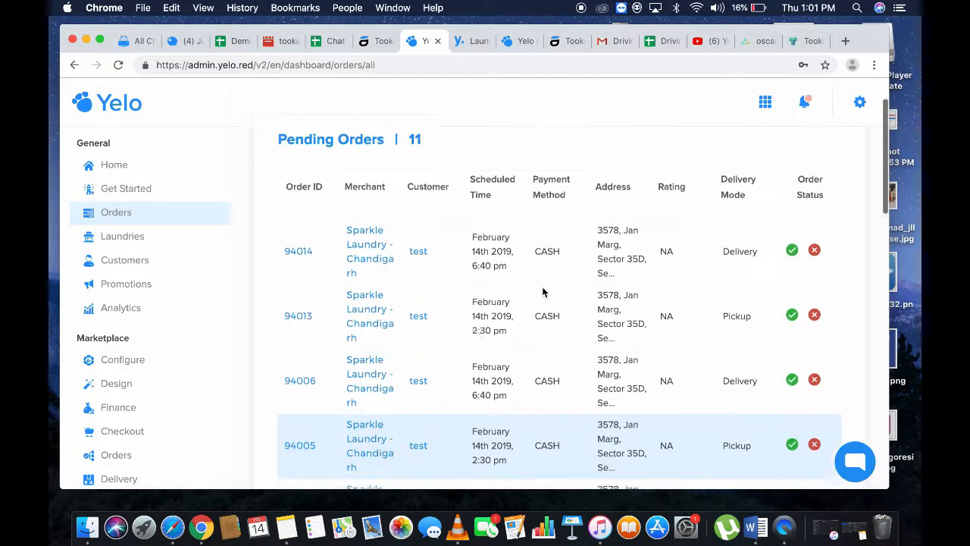
pyautogui.scroll(-10, 542, 288)
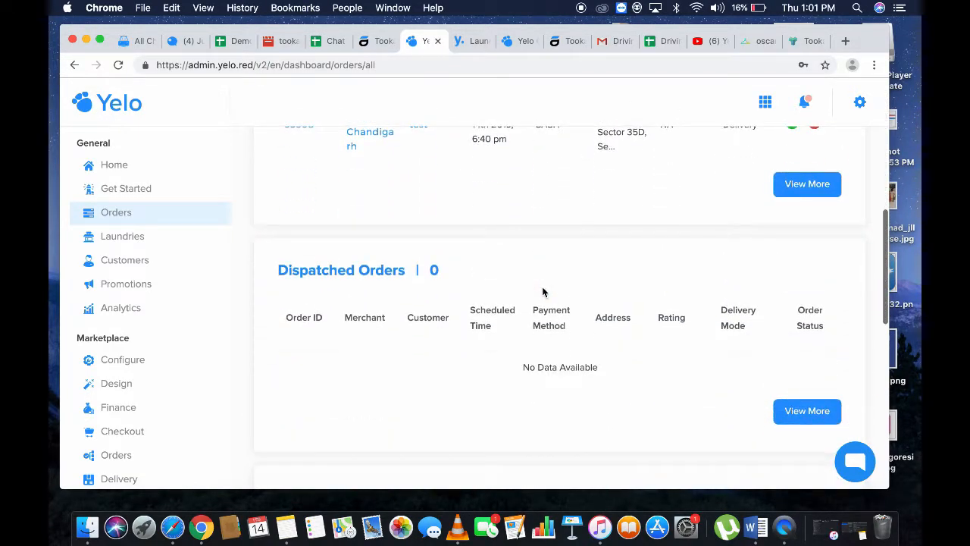
pyautogui.scroll(-3, 543, 291)
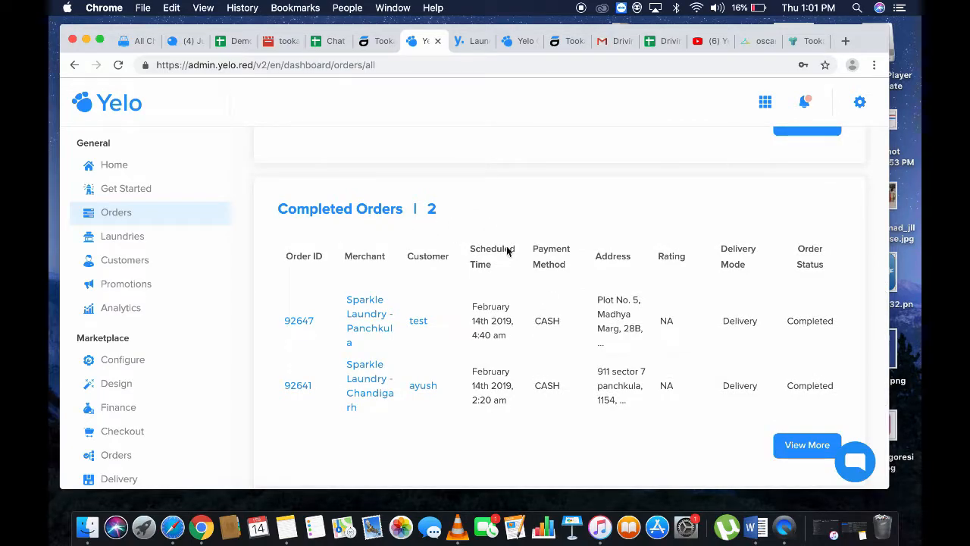
pyautogui.scroll(1, 515, 291)
pyautogui.scroll(10, 515, 290)
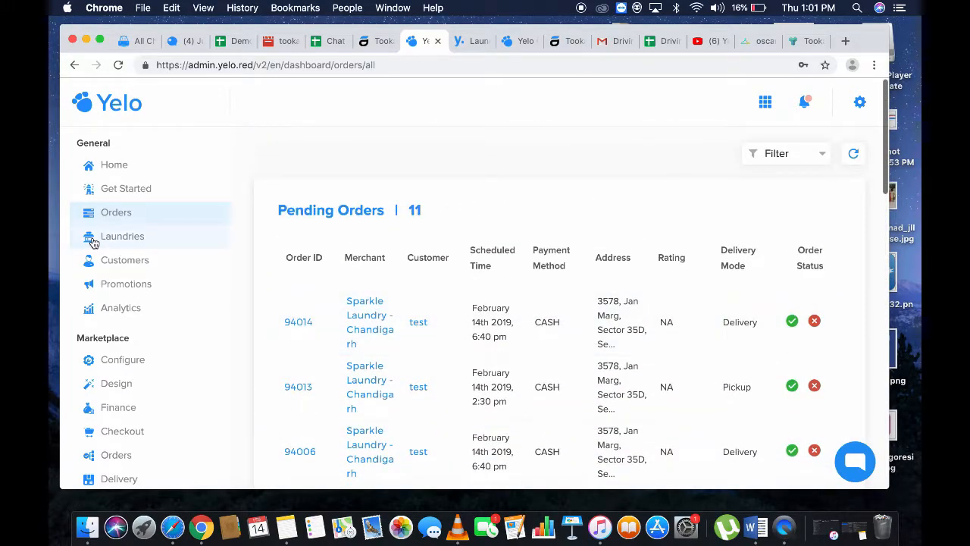
# - Open the list of laundries and view its verification filter options, leaving the filter on All
pyautogui.click(93, 239)
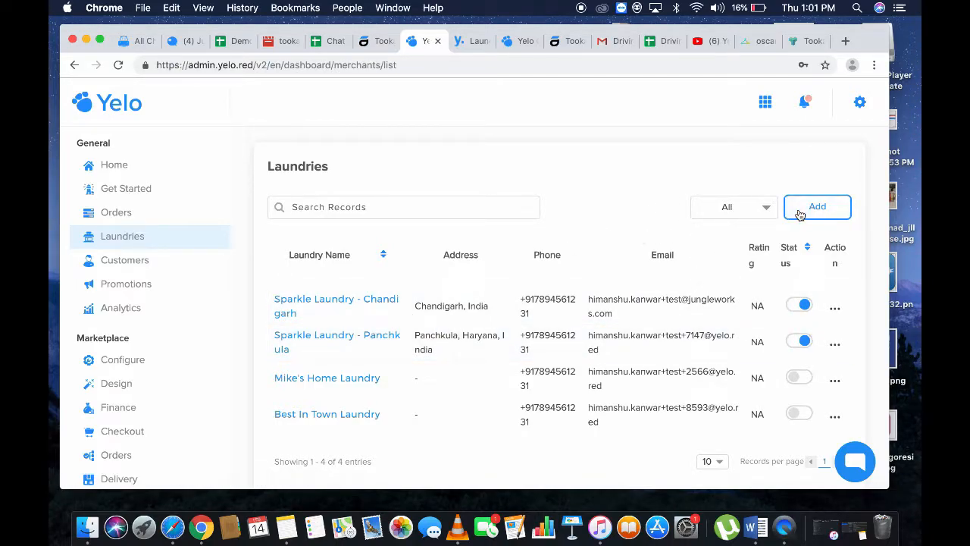
pyautogui.click(734, 211)
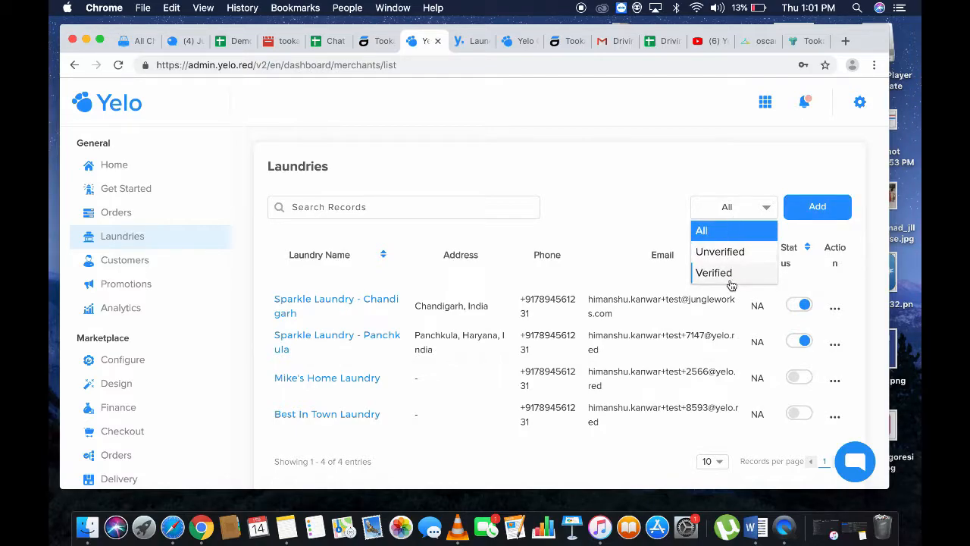
pyautogui.click(598, 211)
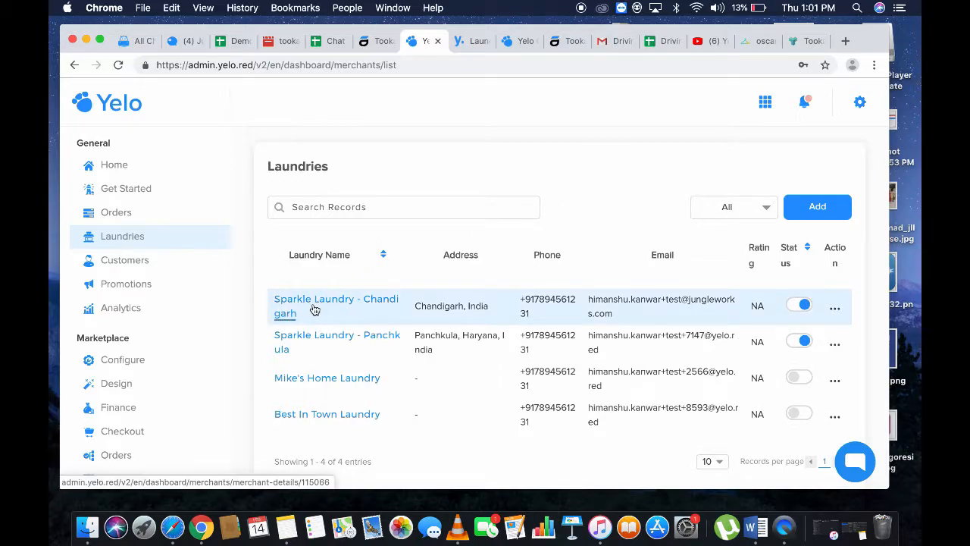
# - Open the Sparkle Laundry - Panchkula record and examine its availability and time slot configuration and its product catalogue
pyautogui.click(315, 342)
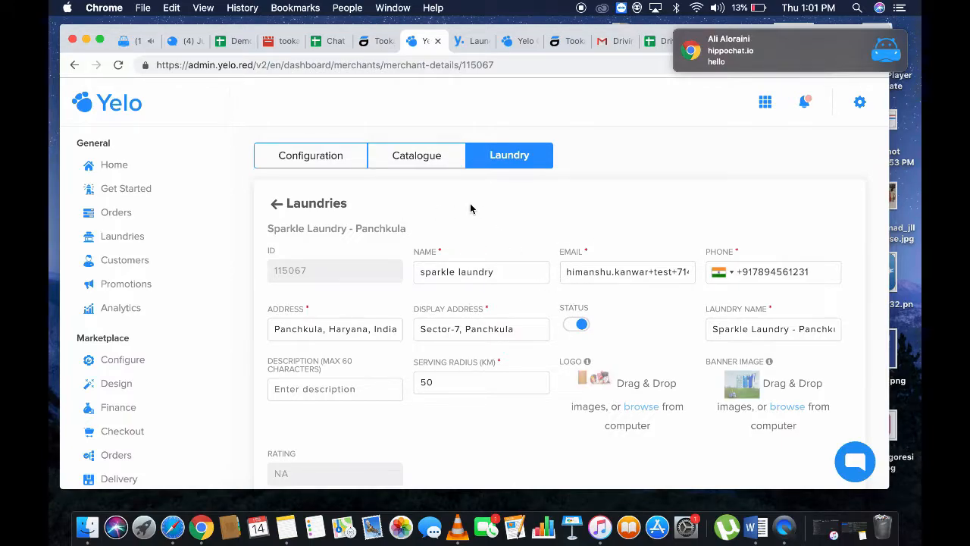
pyautogui.click(345, 165)
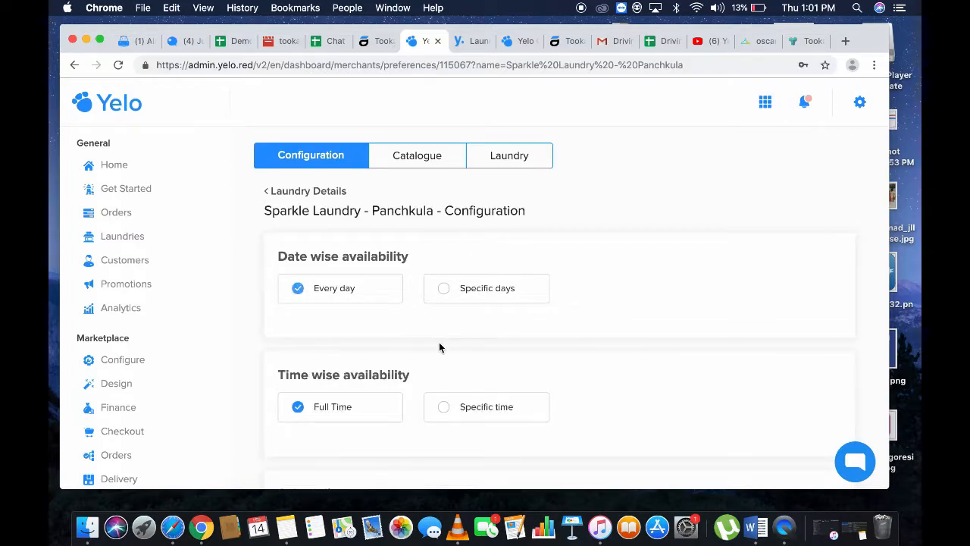
pyautogui.scroll(-2, 440, 348)
pyautogui.scroll(-8, 357, 422)
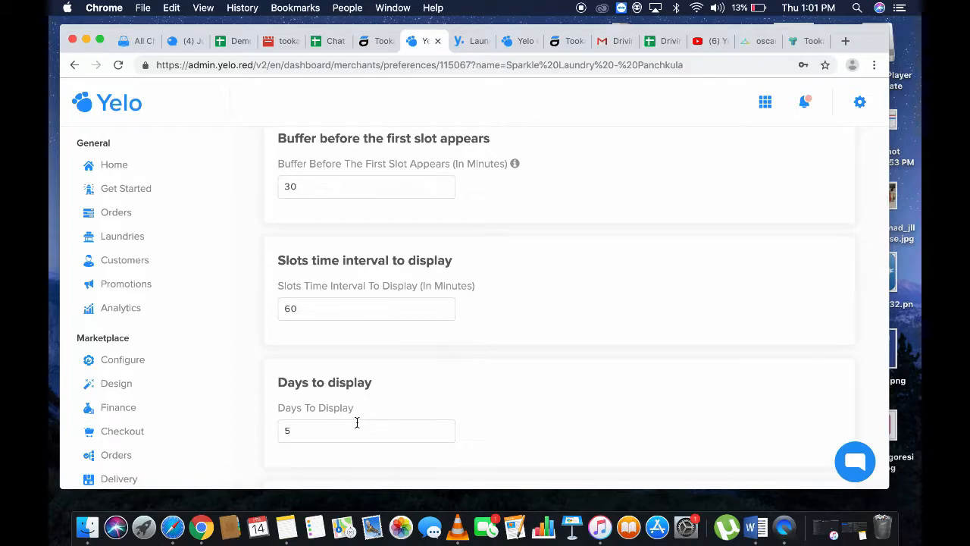
pyautogui.scroll(10, 489, 355)
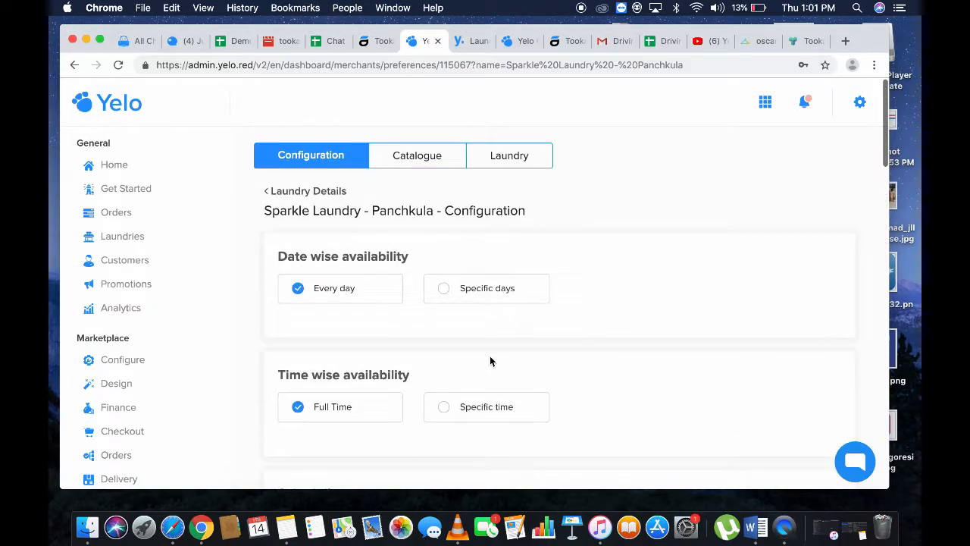
pyautogui.click(422, 158)
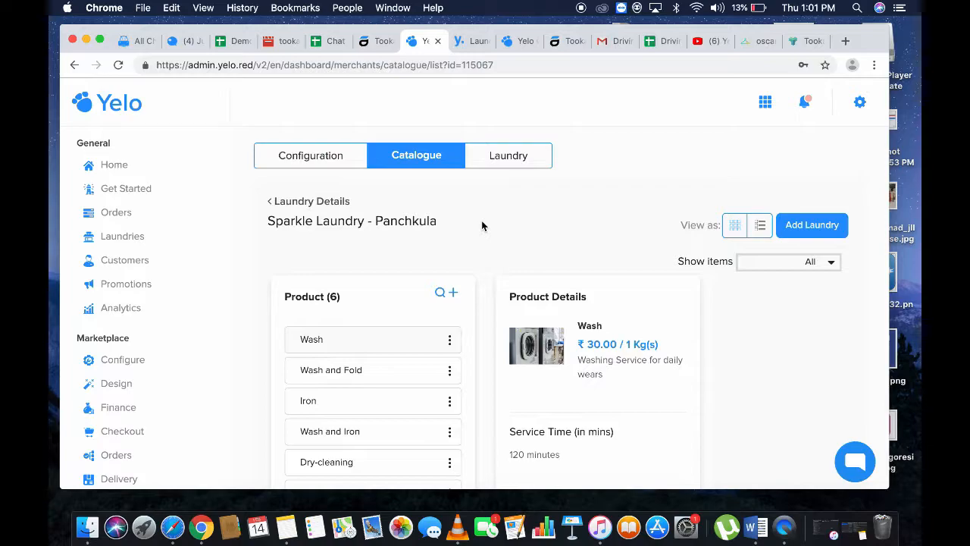
# - Return to the Panchkula laundry's details, enable Sponsorship and look over its date range, time and sorting options
pyautogui.click(505, 166)
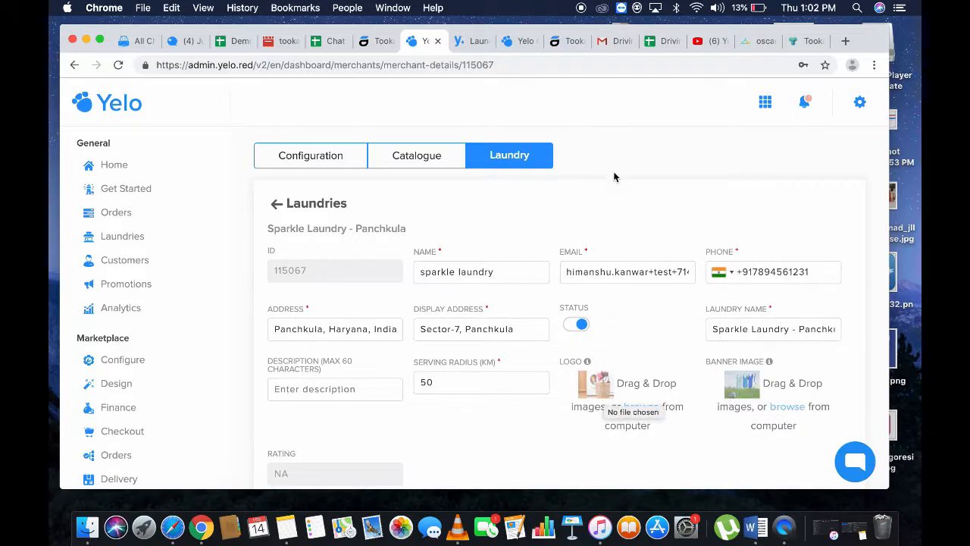
pyautogui.scroll(-3, 623, 217)
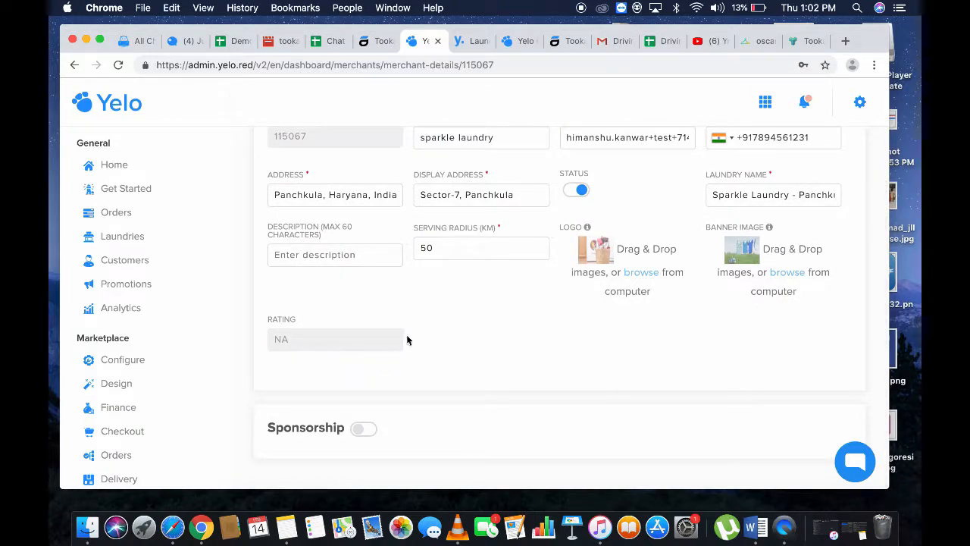
pyautogui.click(364, 430)
pyautogui.scroll(-3, 509, 402)
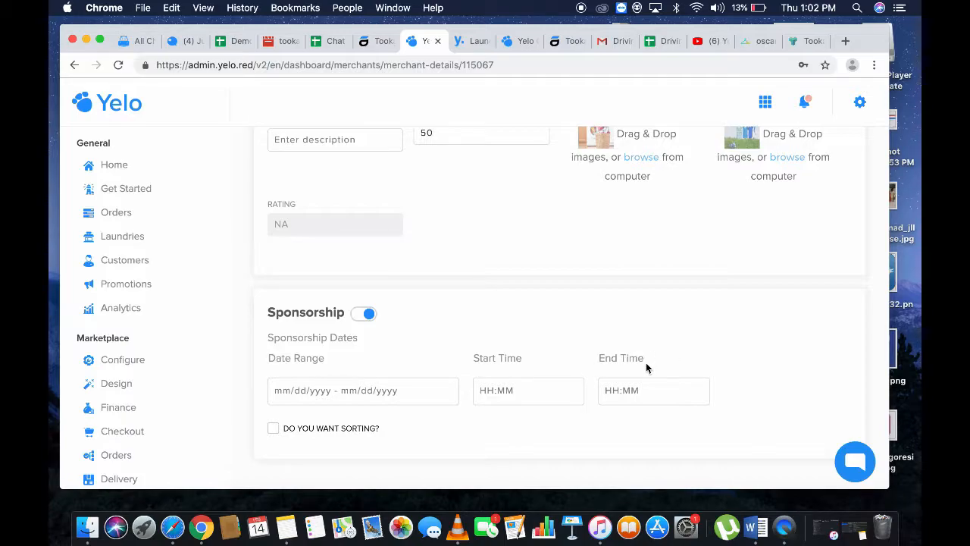
pyautogui.scroll(5, 504, 337)
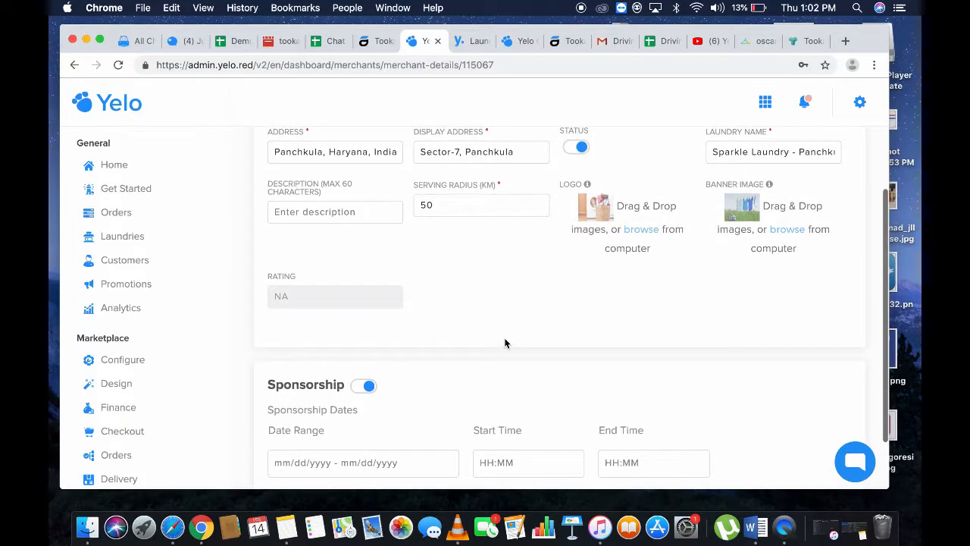
# - View the customer list, inspect the first customer's details and return to the list
pyautogui.click(150, 275)
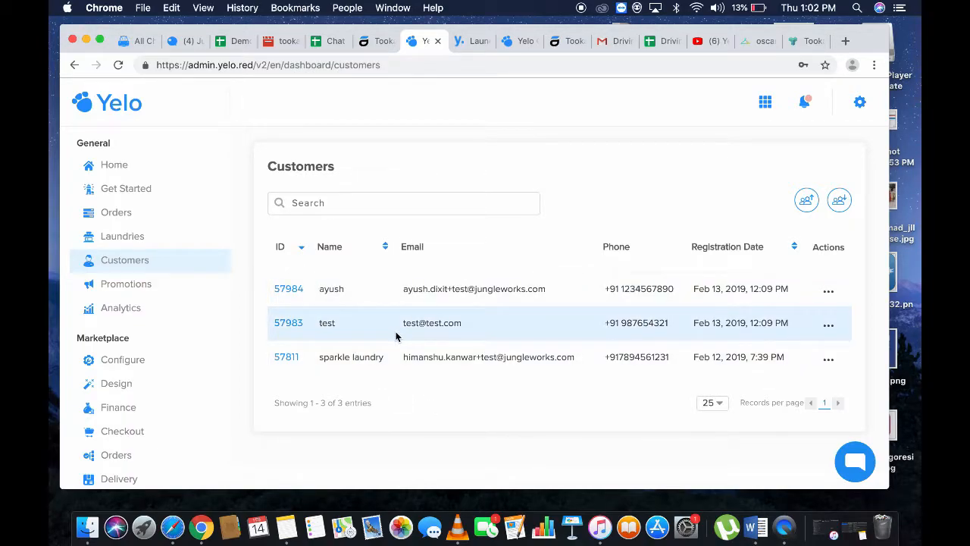
pyautogui.click(294, 291)
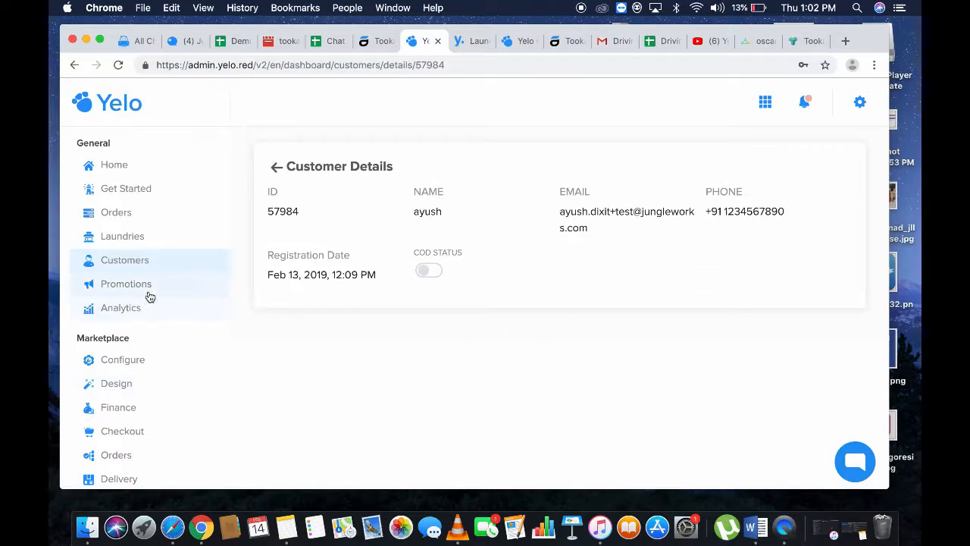
pyautogui.click(277, 166)
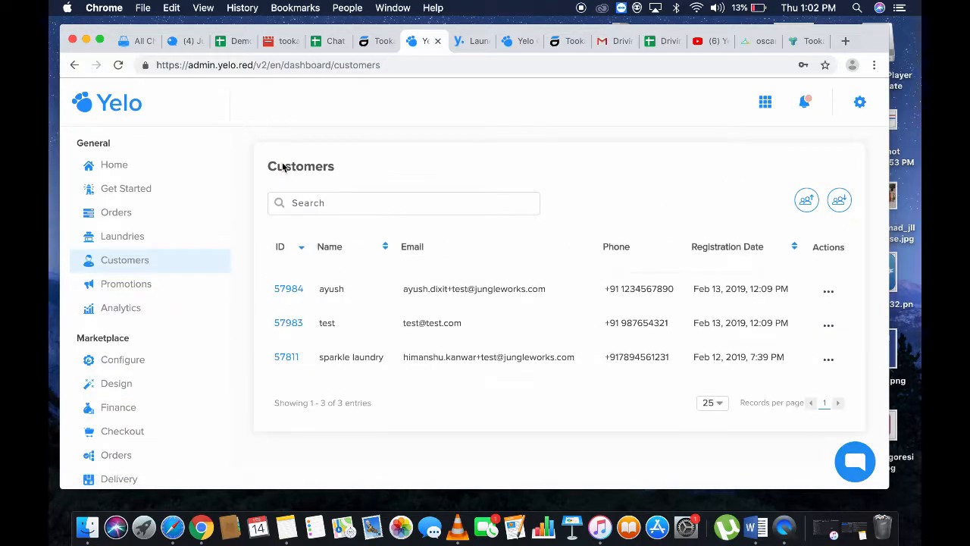
# - View the promo codes under Promotions, look over the blank form for adding a promotion and close it without saving
pyautogui.click(135, 288)
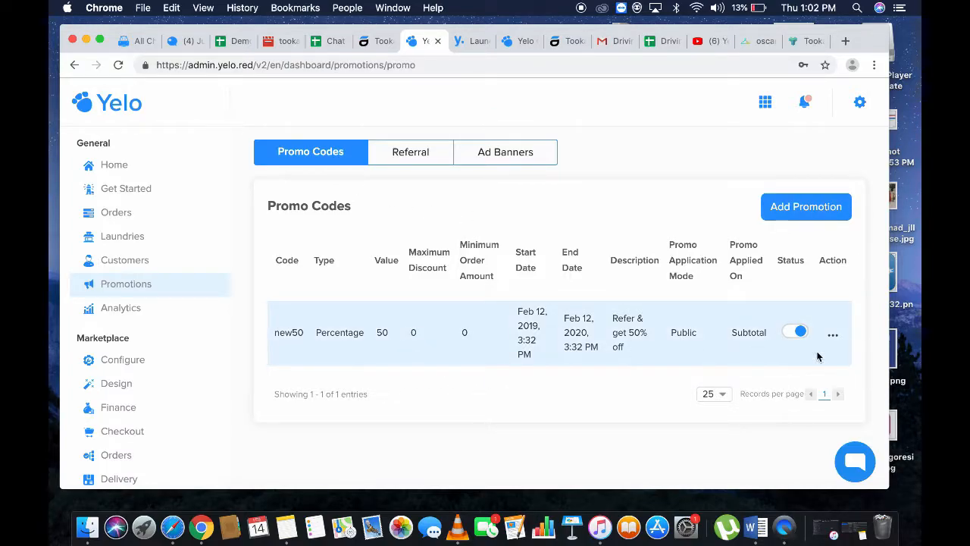
pyautogui.click(782, 206)
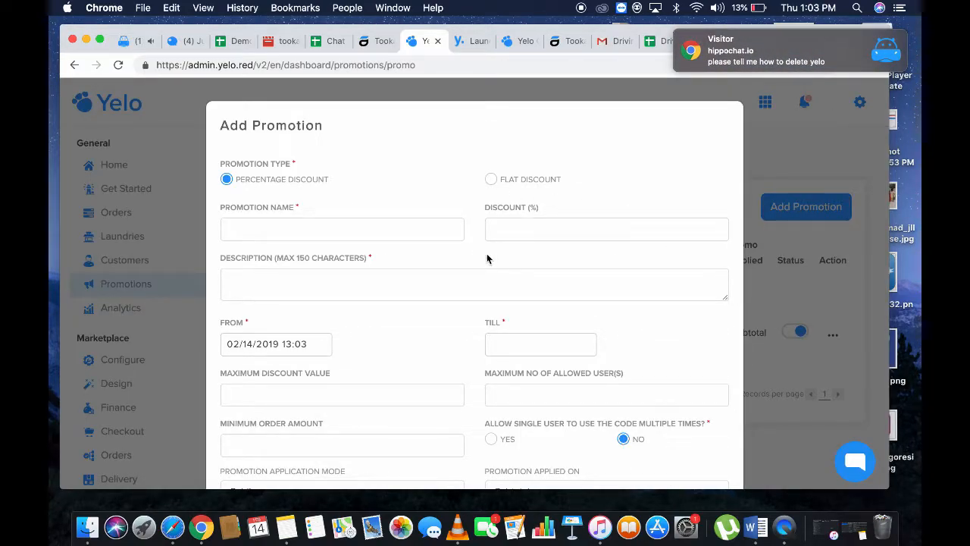
pyautogui.scroll(-3, 487, 259)
pyautogui.click(636, 437)
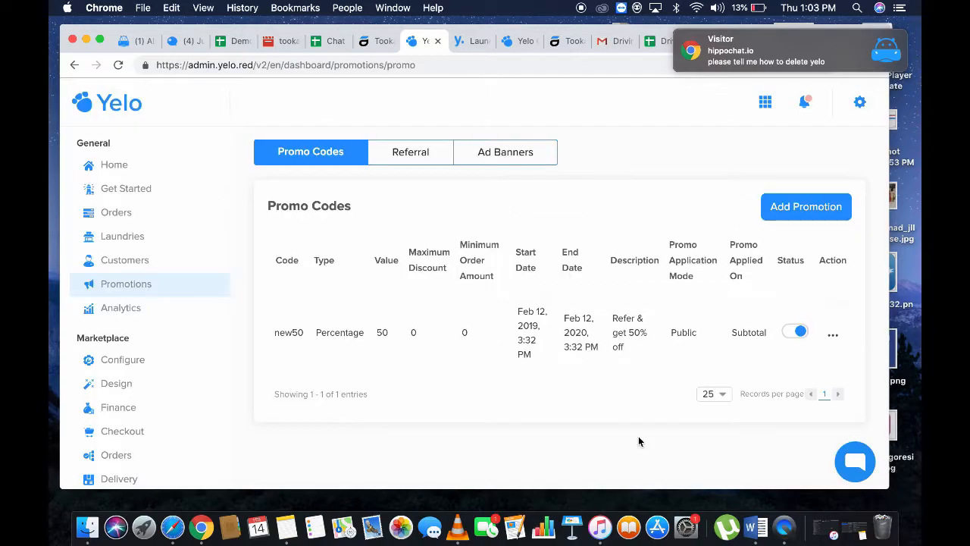
# - Review the referral discount settings and the ad banners, including the blank banner form, and cancel without adding a banner
pyautogui.click(418, 155)
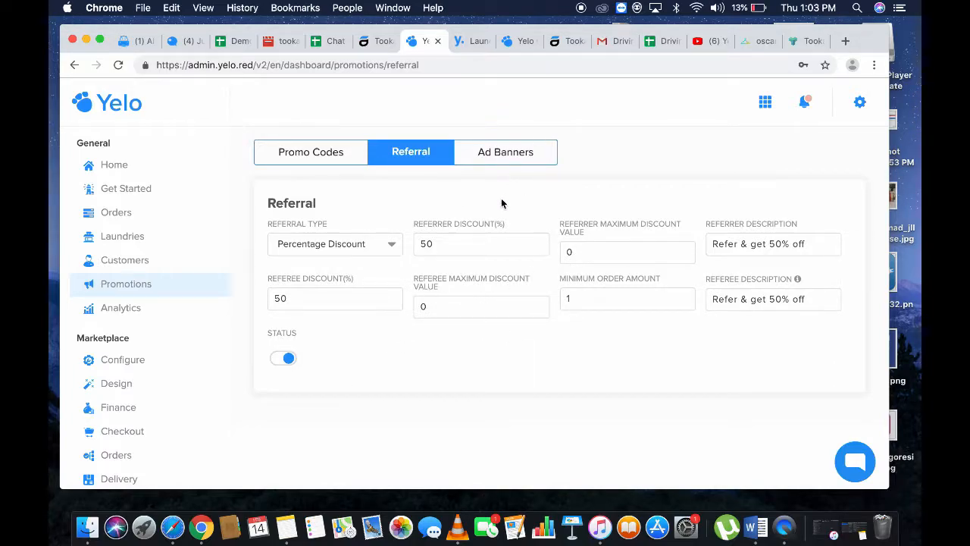
pyautogui.click(523, 152)
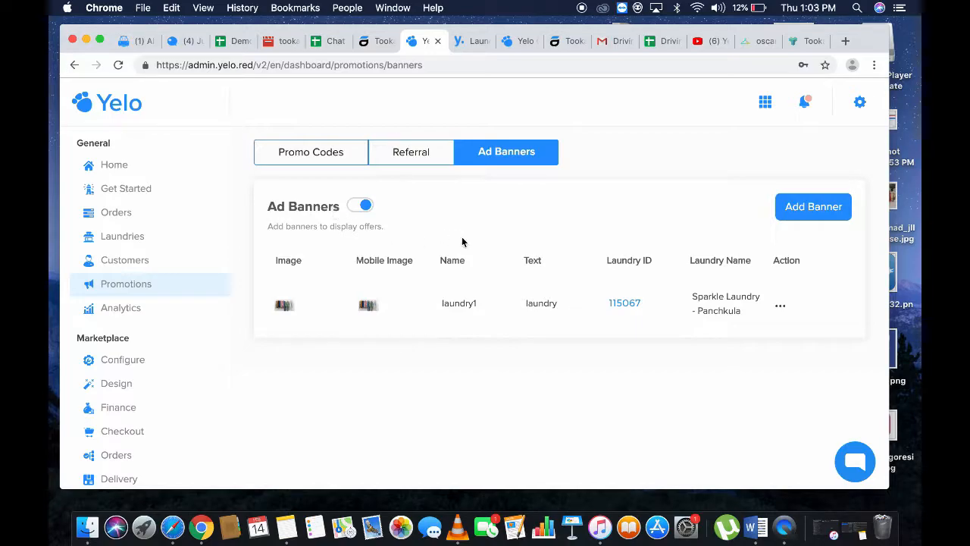
pyautogui.click(805, 211)
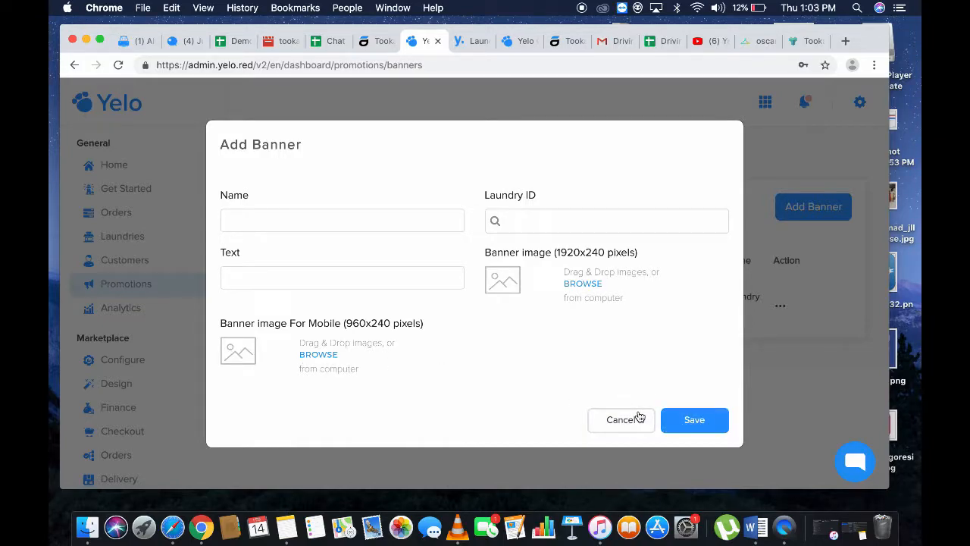
pyautogui.click(638, 417)
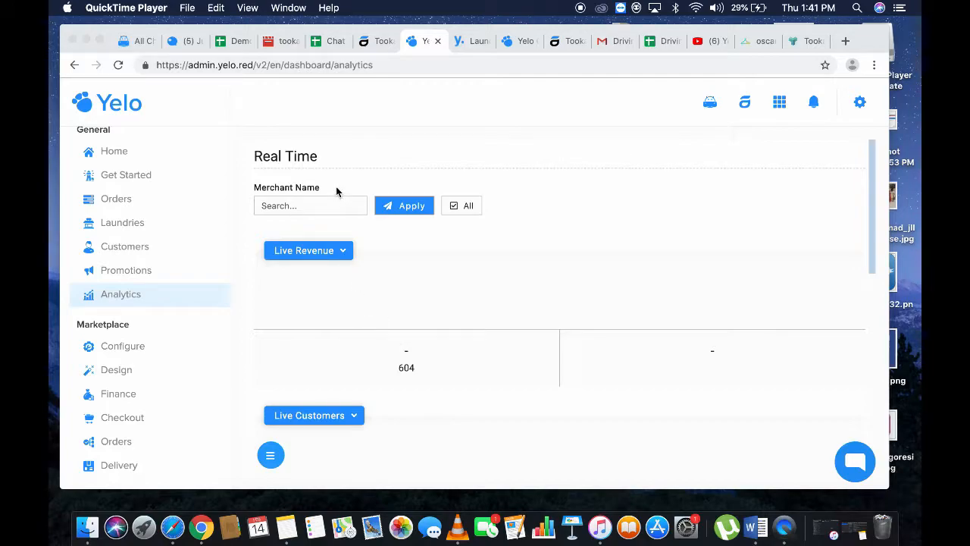
# - Examine the real-time analytics for live revenue, customers and orders, down to the Orders & Revenue chart
pyautogui.scroll(-3, 364, 270)
pyautogui.scroll(3, 360, 271)
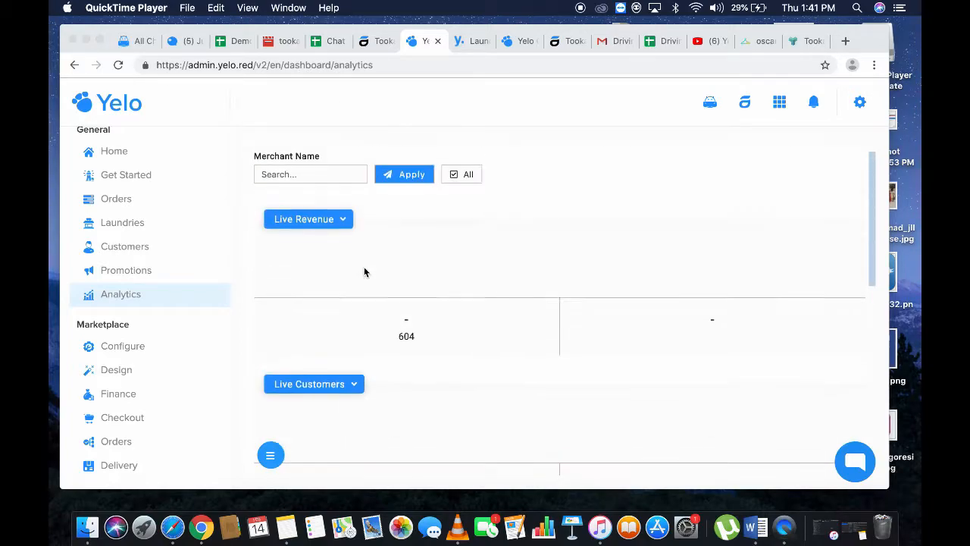
pyautogui.scroll(-5, 361, 269)
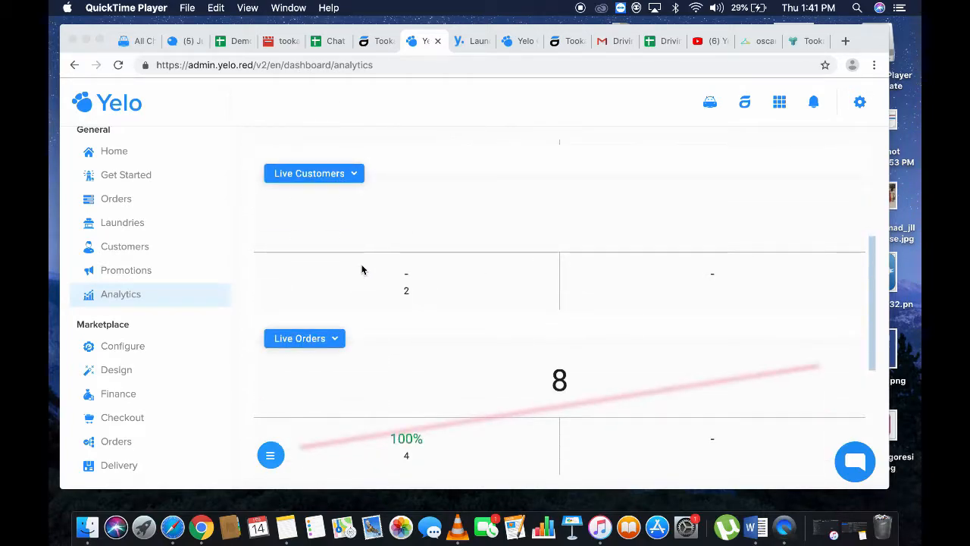
pyautogui.scroll(-3, 361, 270)
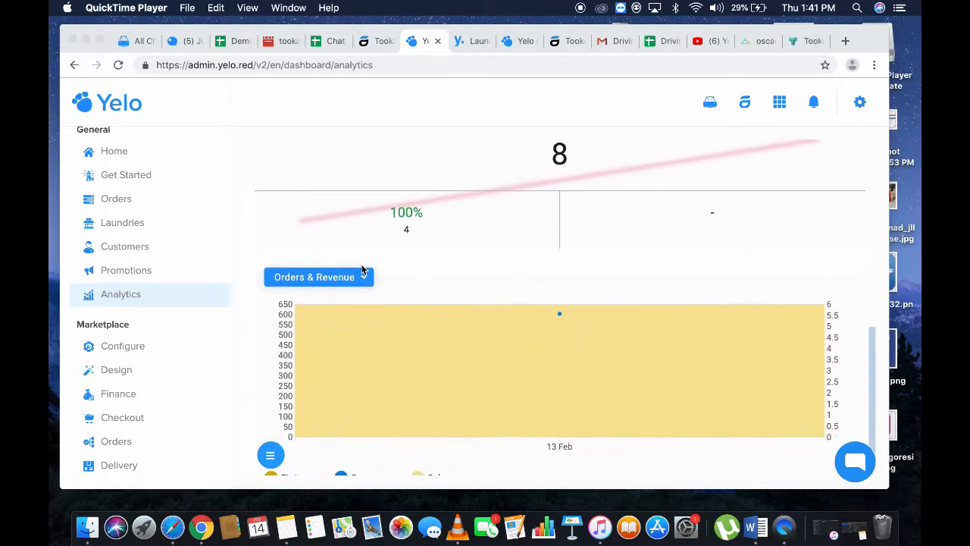
pyautogui.scroll(-1, 540, 314)
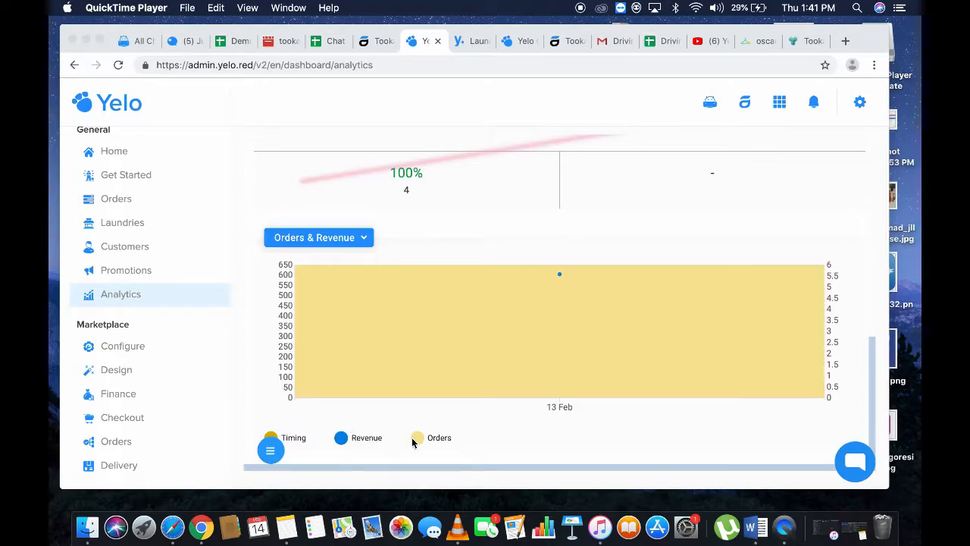
pyautogui.scroll(10, 462, 399)
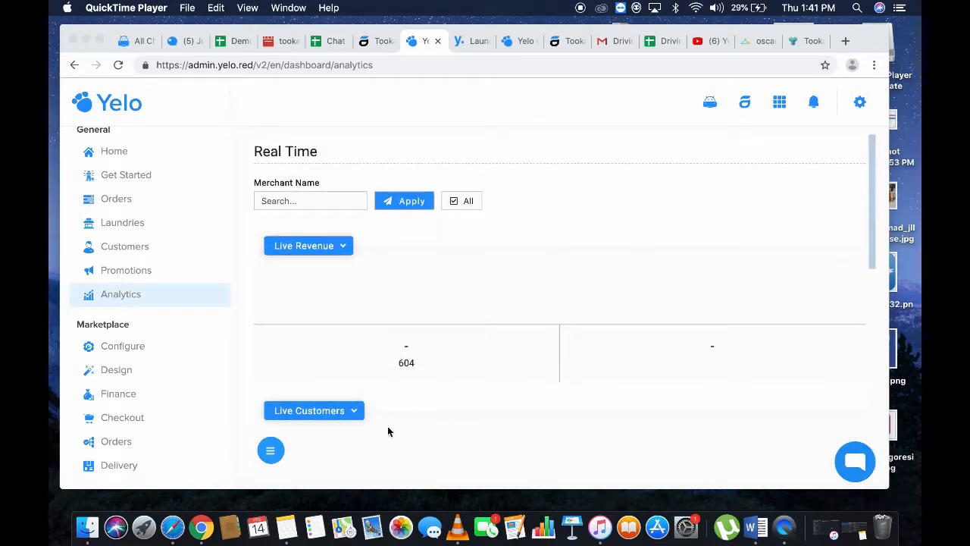
# - Open the Orders and Revenue analytics report and examine its chart and its daily and monthly tables
pyautogui.click(270, 452)
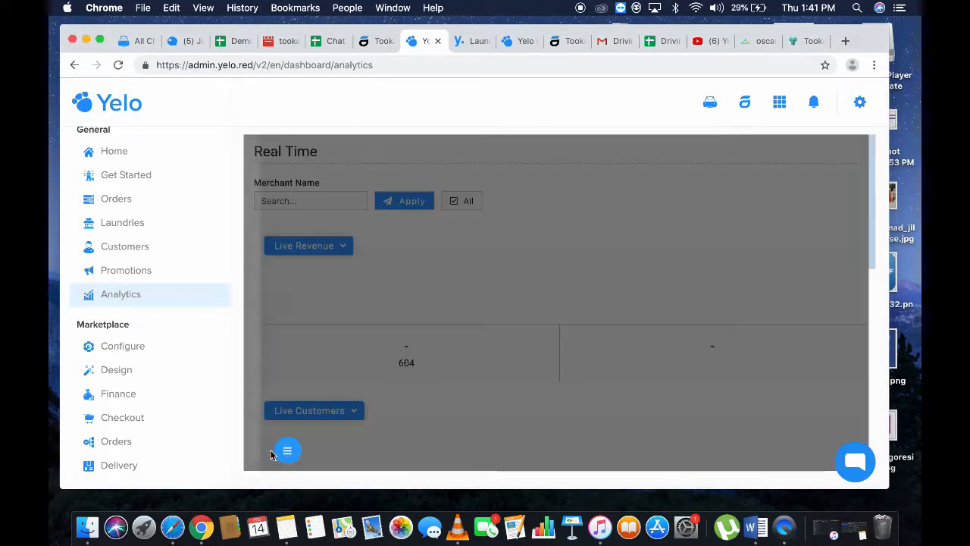
pyautogui.click(269, 452)
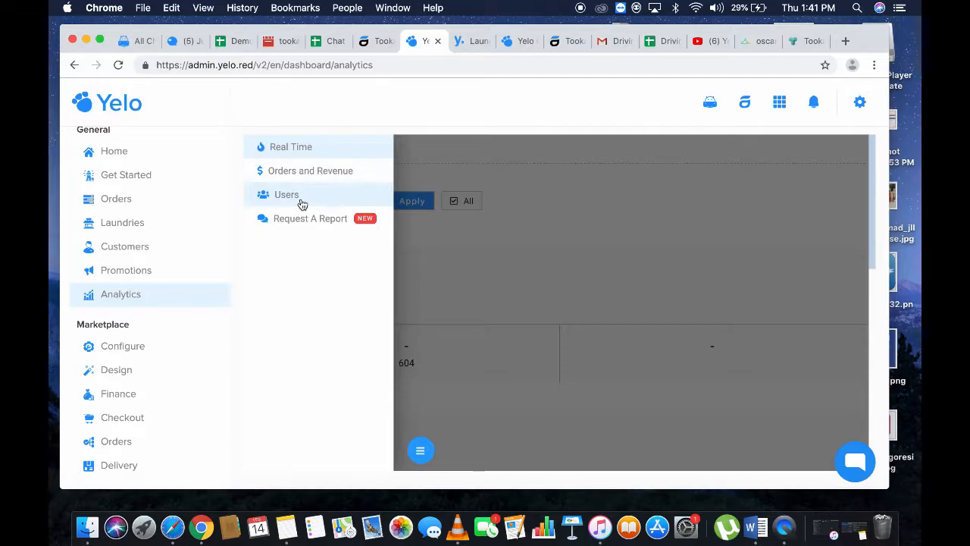
pyautogui.click(352, 174)
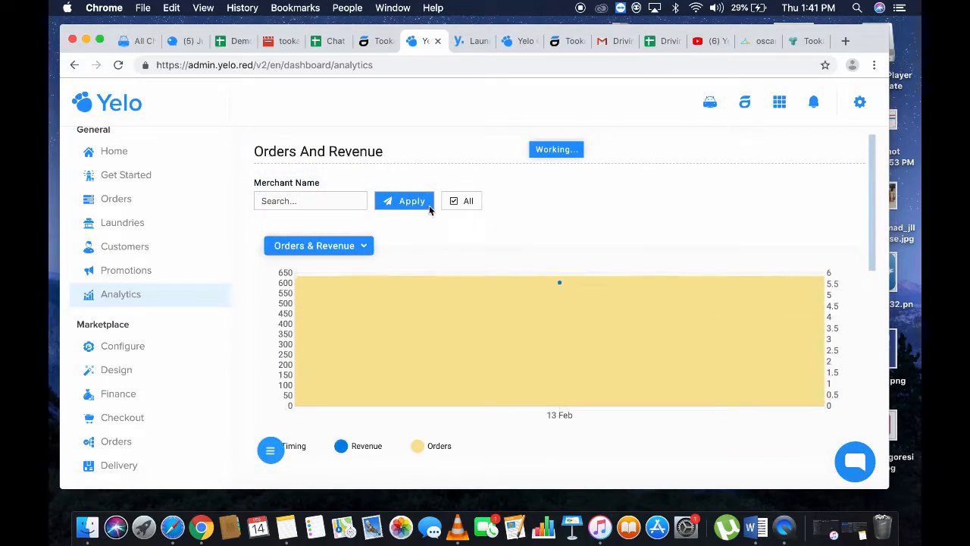
pyautogui.scroll(-5, 452, 259)
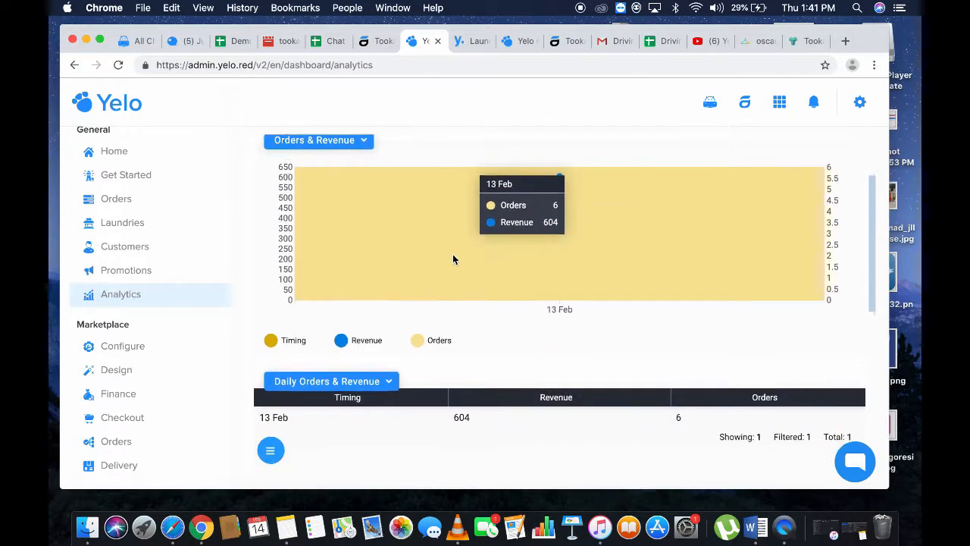
pyautogui.scroll(-7, 452, 259)
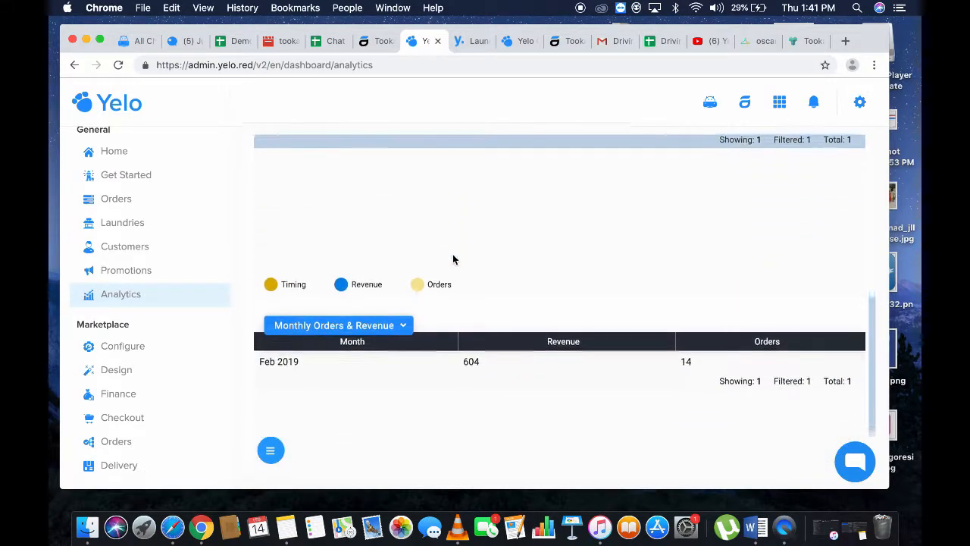
pyautogui.scroll(5, 452, 259)
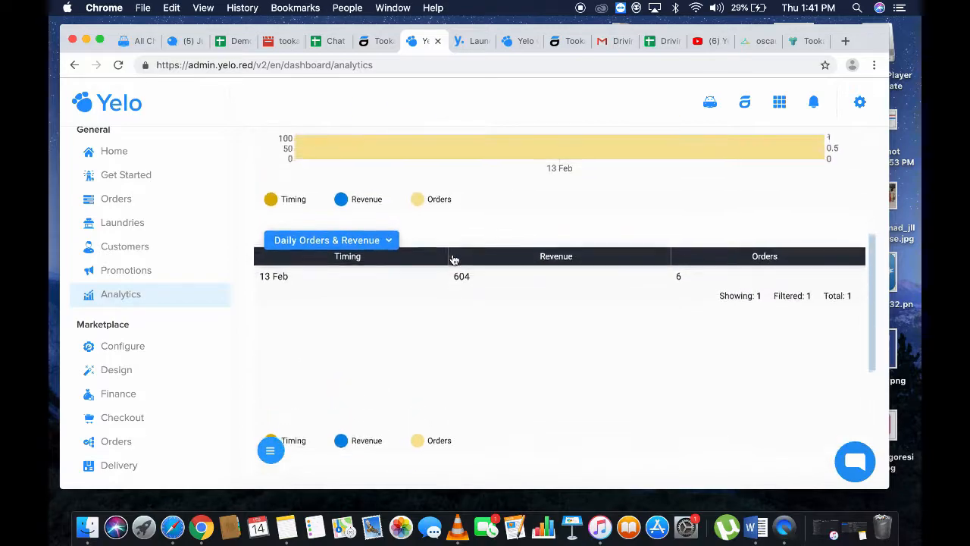
pyautogui.scroll(2, 453, 260)
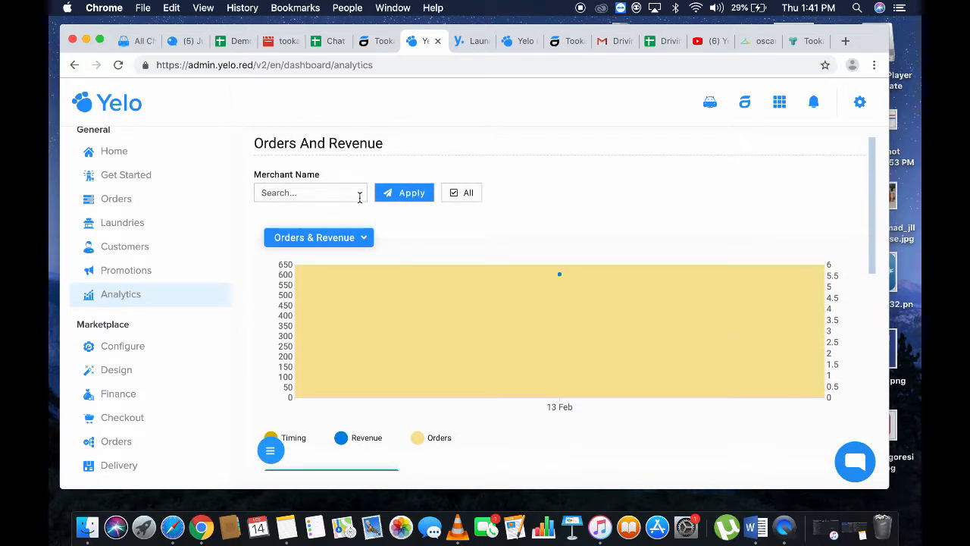
# - Open the marketplace's general configuration and review its Google API key, Facebook Pixel, timezone and distance unit settings
pyautogui.click(129, 350)
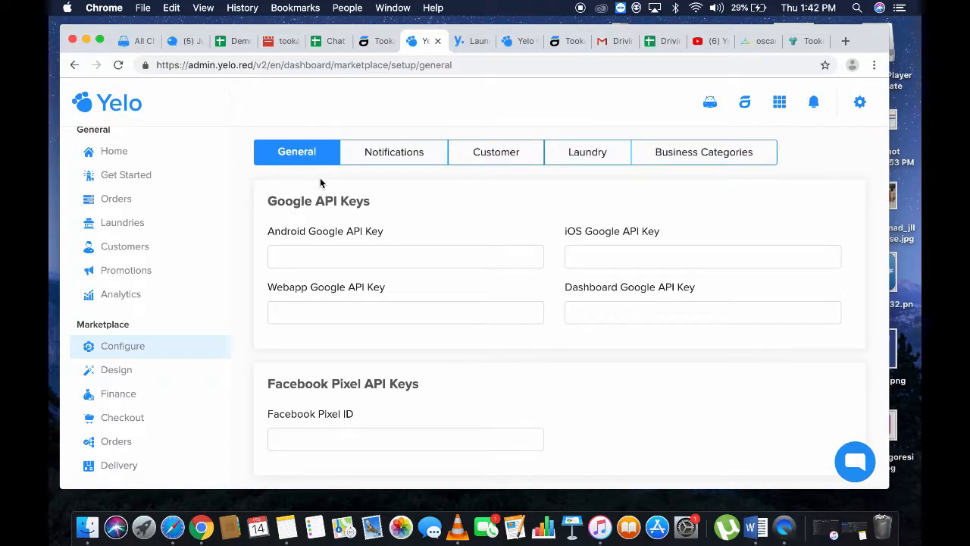
pyautogui.scroll(-5, 364, 302)
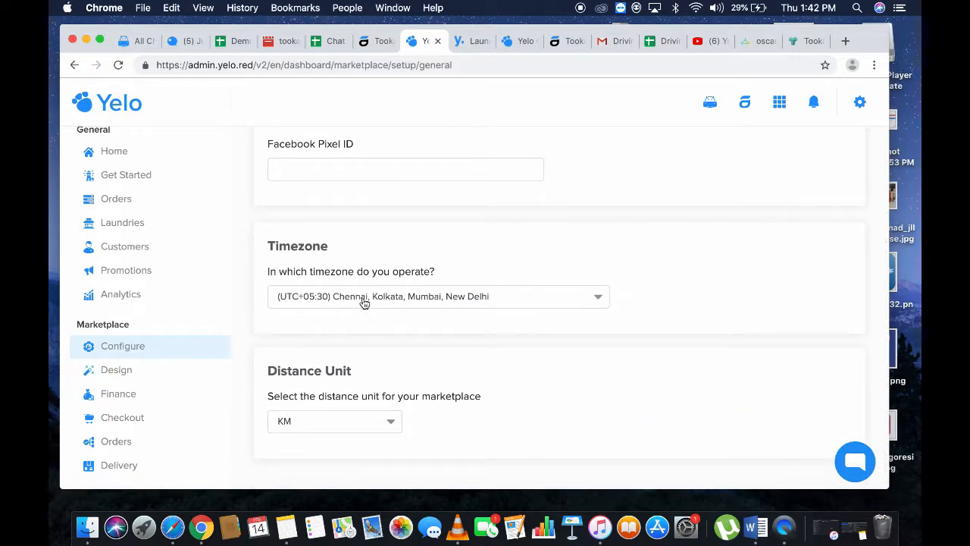
pyautogui.scroll(5, 363, 303)
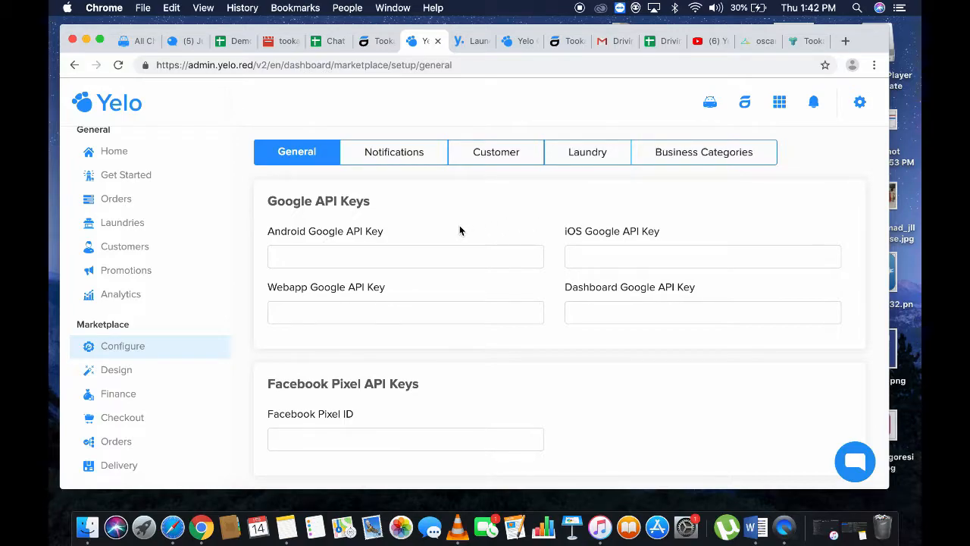
# - Review the marketplace's notification settings for admin/merchant events and for customer order events
pyautogui.click(394, 155)
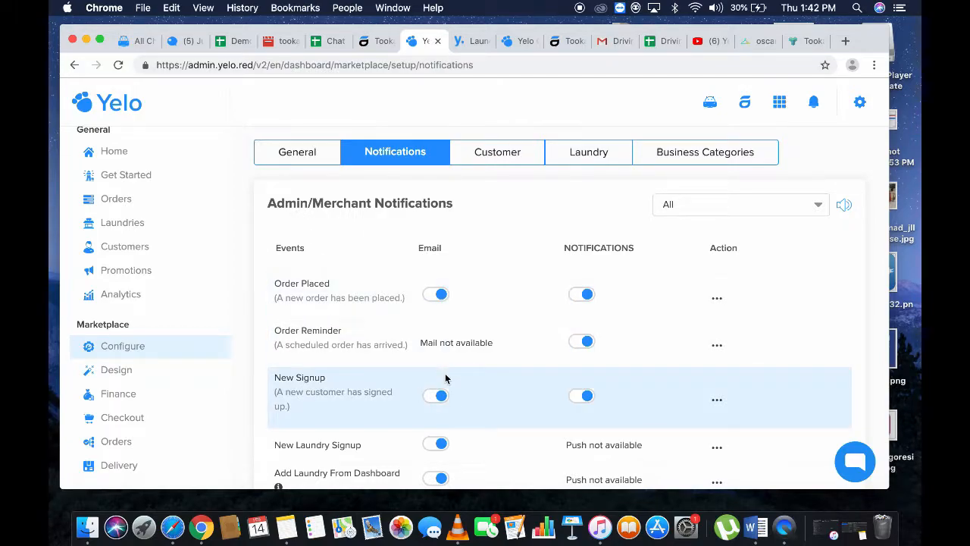
pyautogui.scroll(-3, 447, 421)
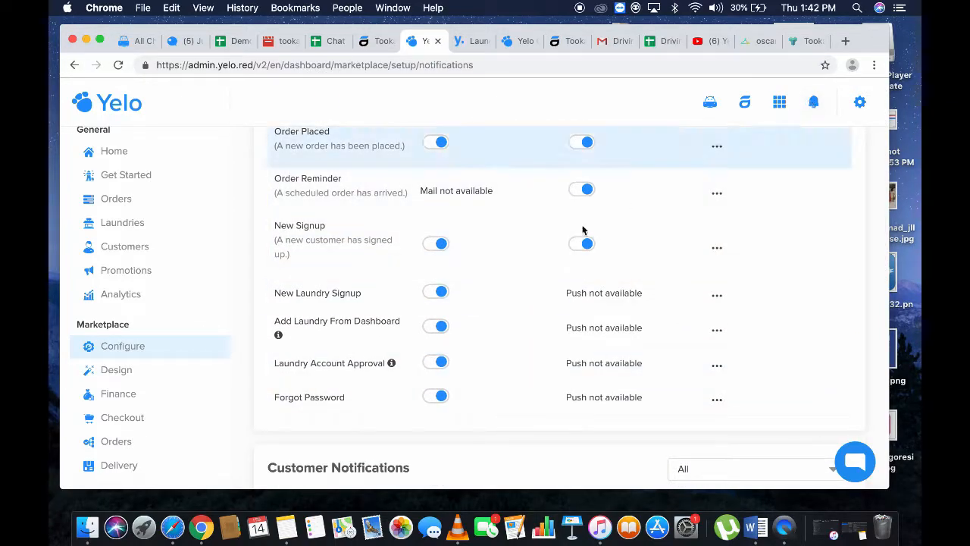
pyautogui.scroll(-4, 524, 264)
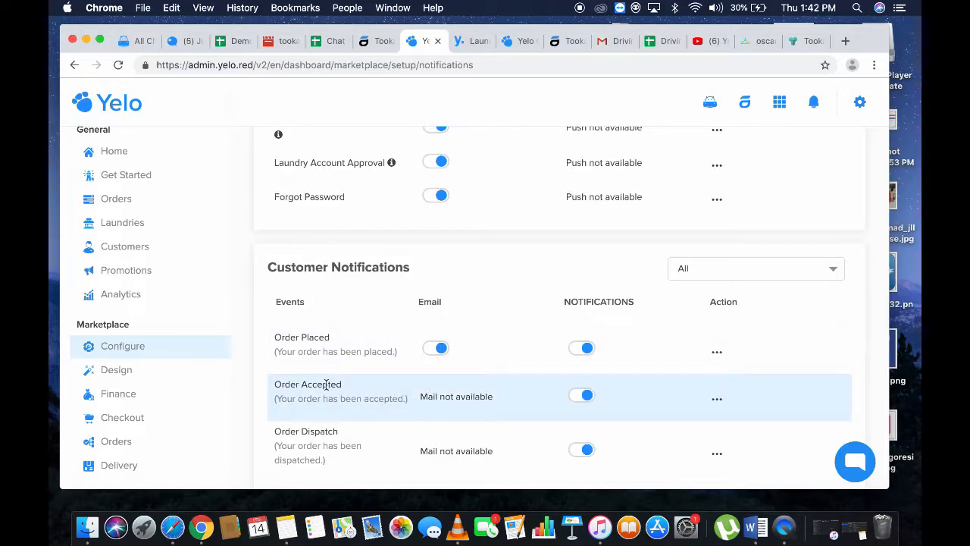
pyautogui.scroll(-2, 576, 409)
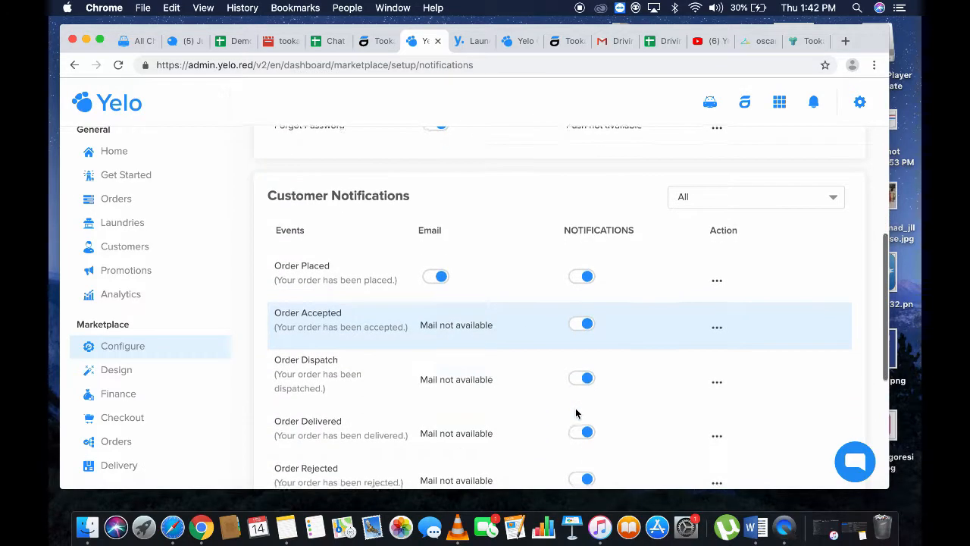
pyautogui.scroll(-3, 480, 348)
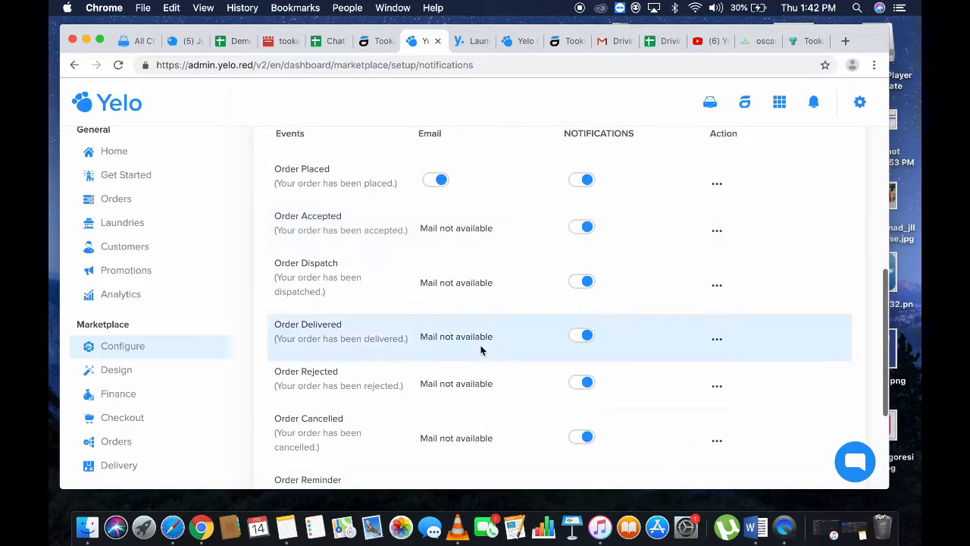
pyautogui.scroll(10, 339, 326)
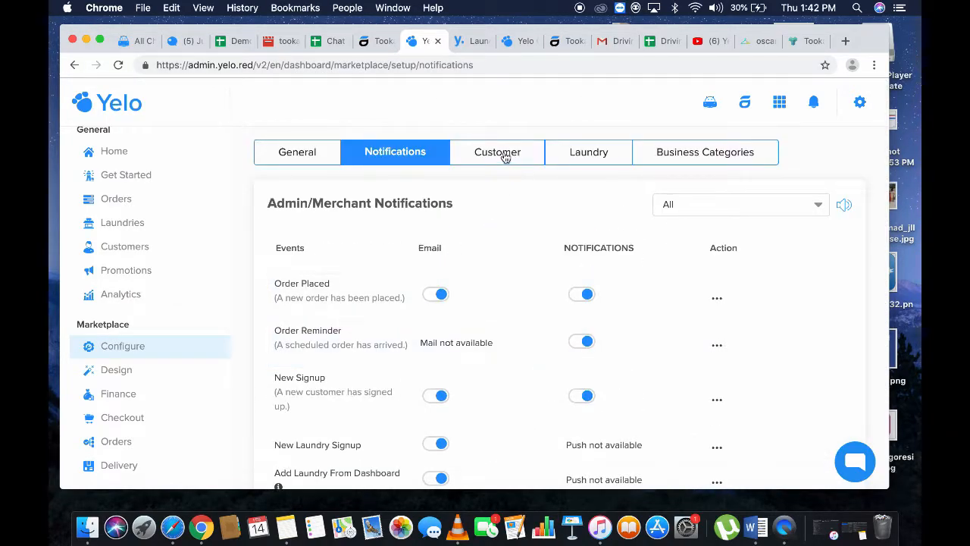
# - Review the customer configuration, covering required signup fields, verification, social signups, the signup template and user tags
pyautogui.click(504, 156)
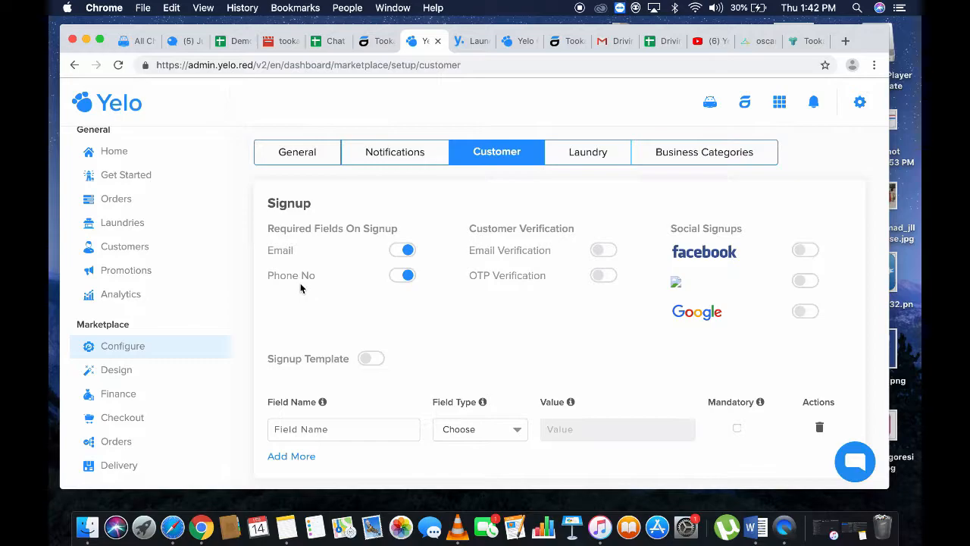
pyautogui.scroll(-5, 303, 285)
pyautogui.scroll(4, 301, 286)
pyautogui.scroll(-3, 300, 288)
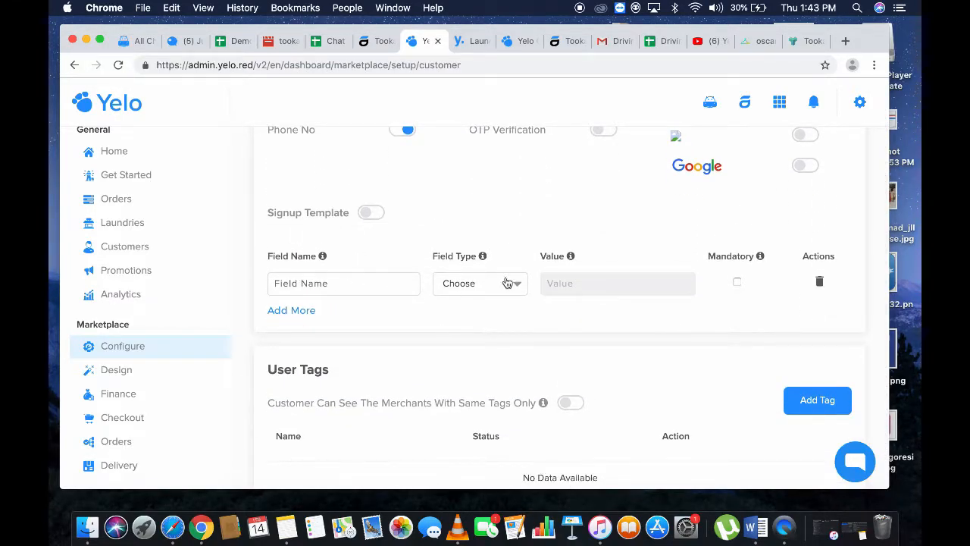
pyautogui.scroll(-2, 490, 301)
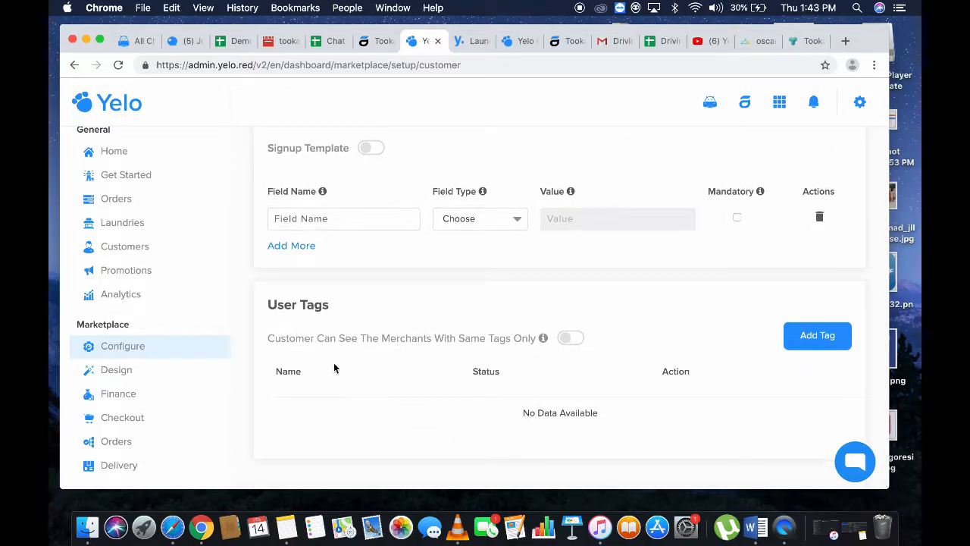
pyautogui.click(572, 339)
pyautogui.scroll(5, 591, 252)
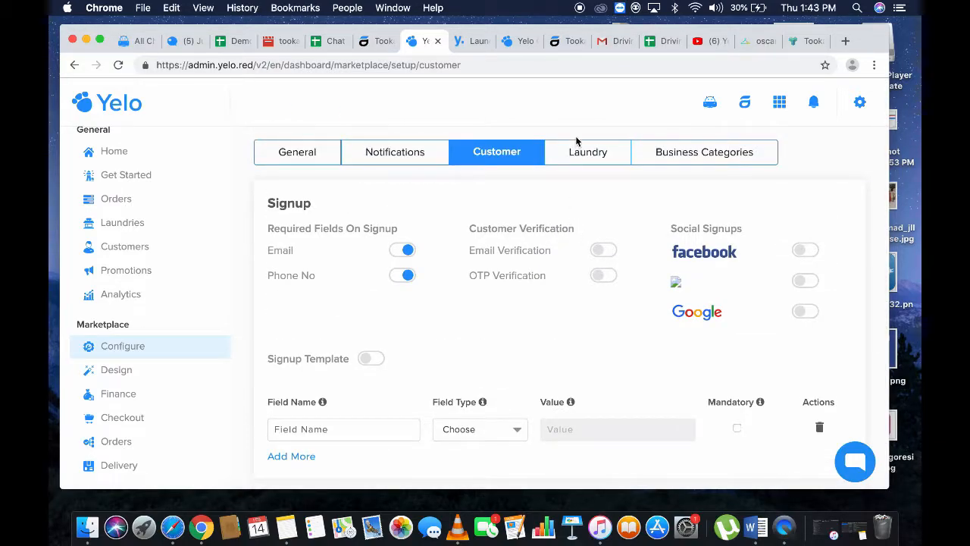
# - Review the laundry configuration, covering open sign-up, the sign-up link and the custom general fields for merchants
pyautogui.click(584, 161)
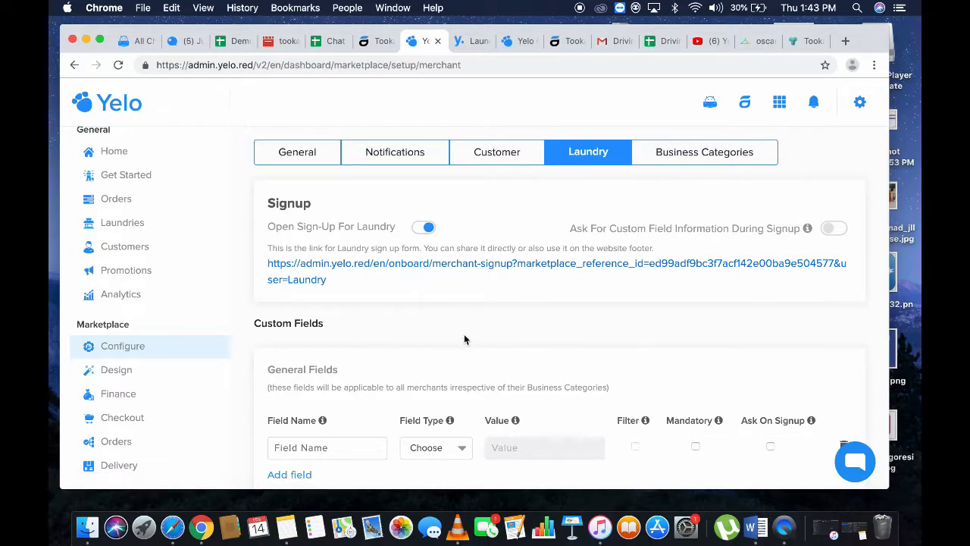
pyautogui.scroll(-1, 462, 340)
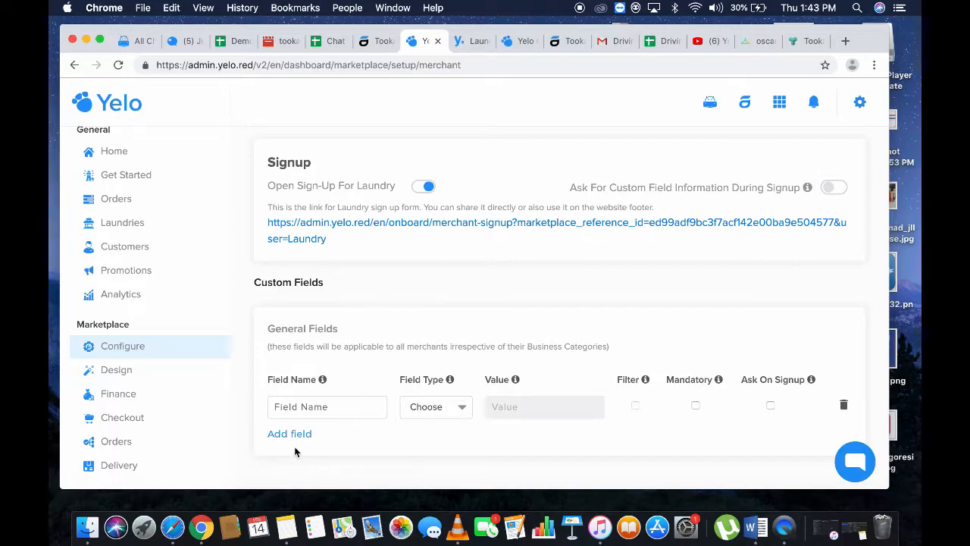
pyautogui.scroll(1, 542, 303)
pyautogui.scroll(-1, 542, 303)
pyautogui.scroll(1, 503, 344)
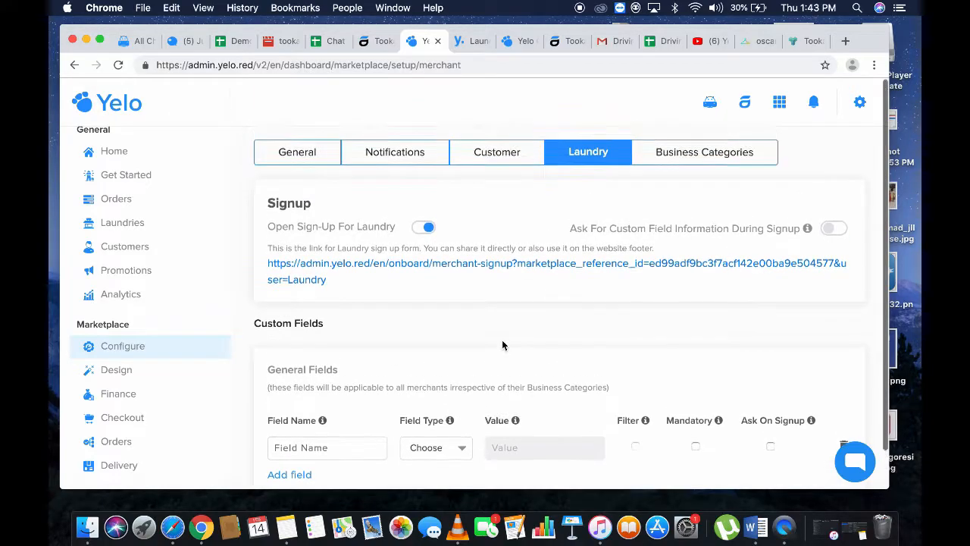
# - Open the business categories configuration, and review the design layout's banner and background images, colors, tag line and customer visibility options
pyautogui.click(704, 152)
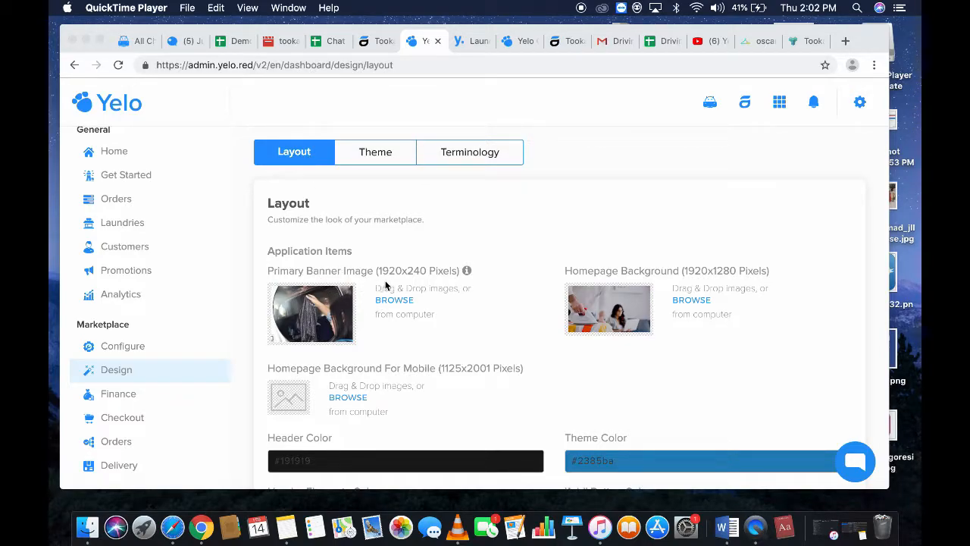
pyautogui.scroll(-2, 612, 309)
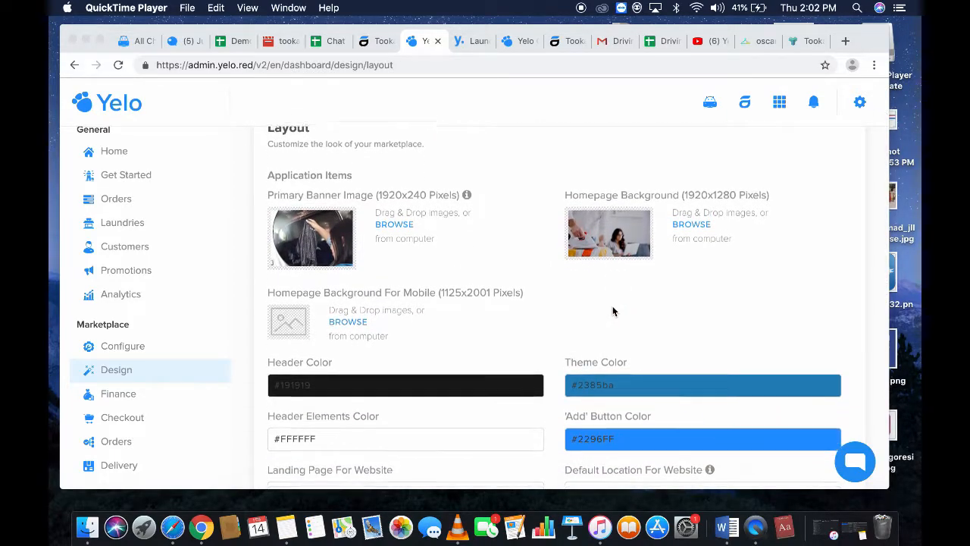
pyautogui.scroll(-3, 613, 309)
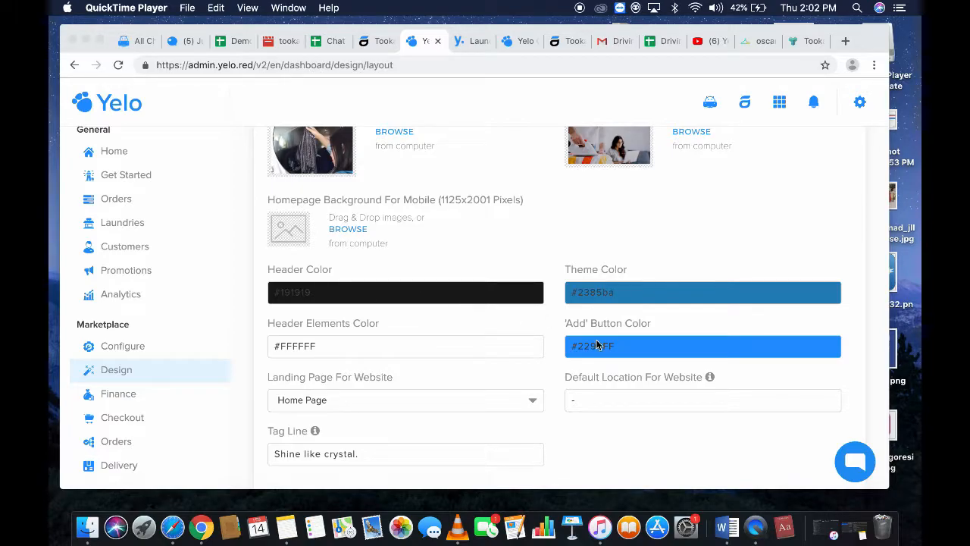
pyautogui.scroll(-3, 495, 370)
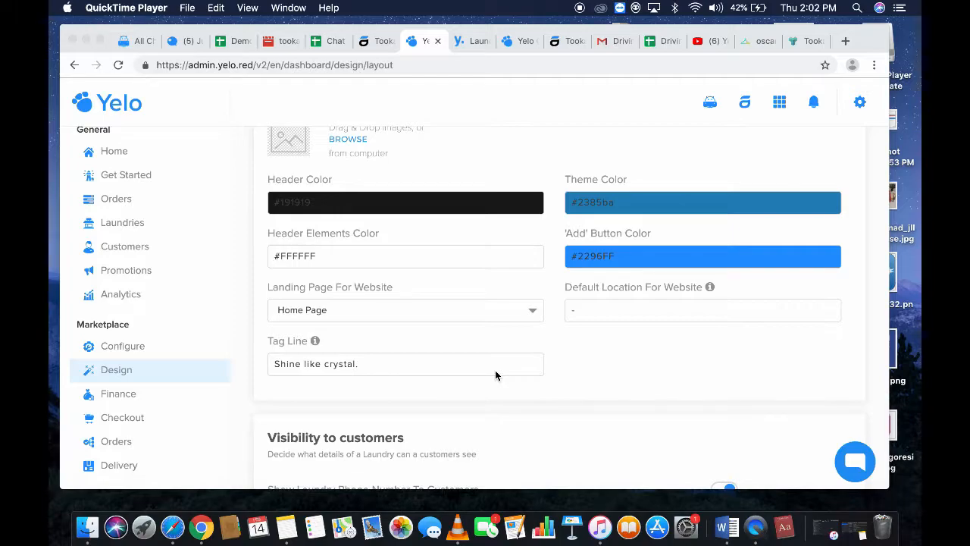
pyautogui.scroll(-4, 495, 375)
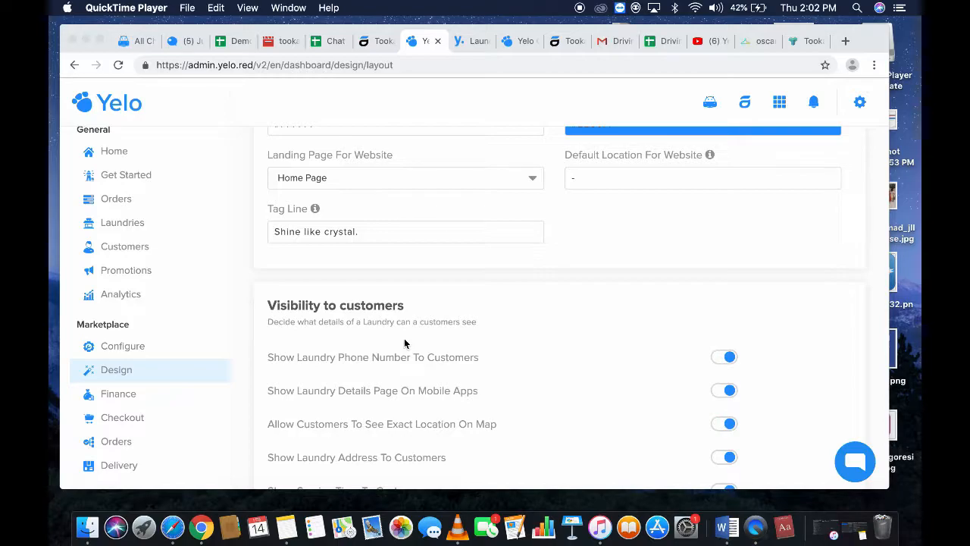
pyautogui.scroll(-2, 404, 343)
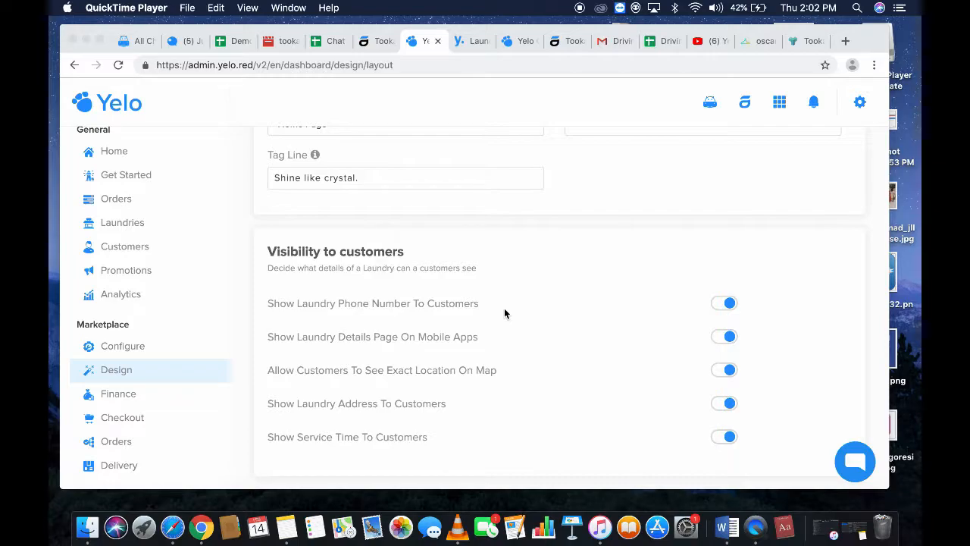
pyautogui.scroll(10, 504, 307)
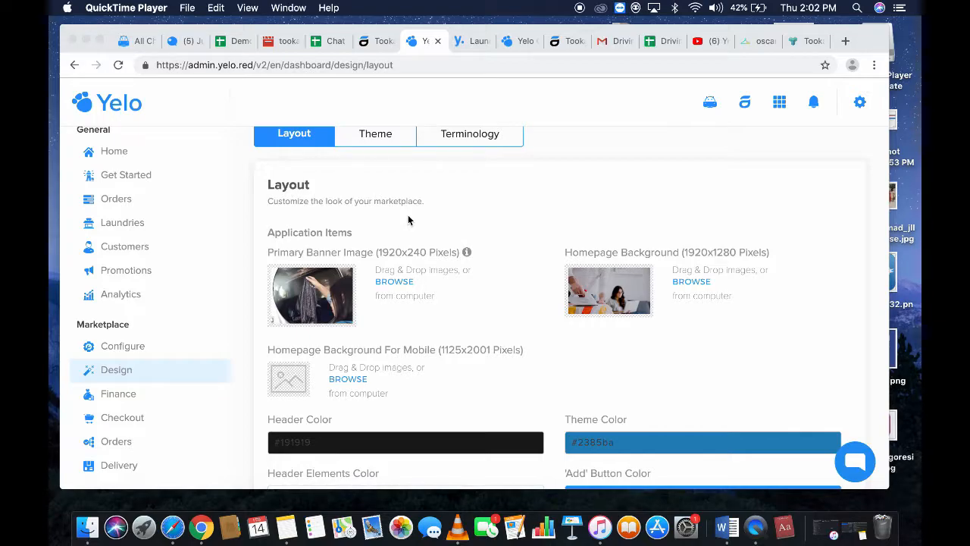
pyautogui.scroll(1, 476, 212)
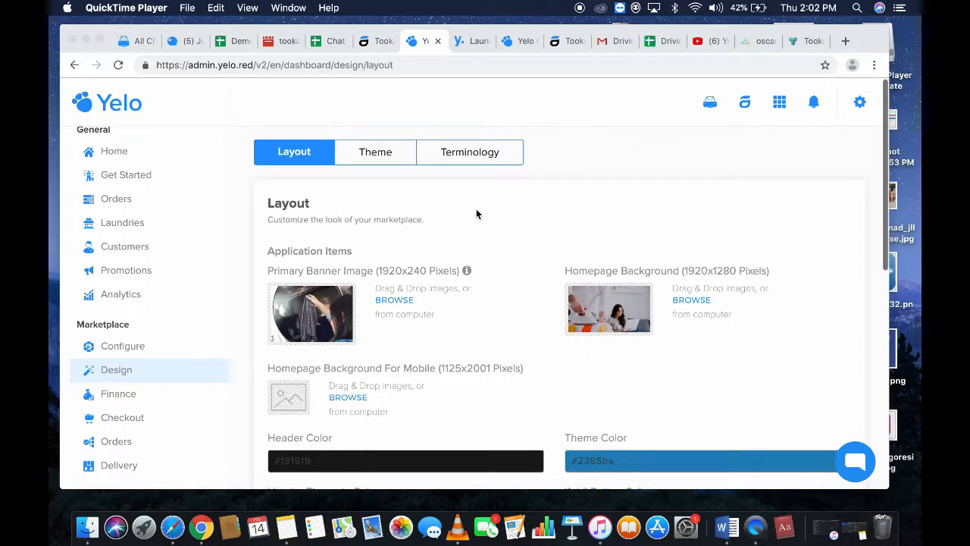
# - Open the design terminology settings and review the English default terms that can be customized for the marketplace
pyautogui.click(469, 154)
pyautogui.click(469, 154)
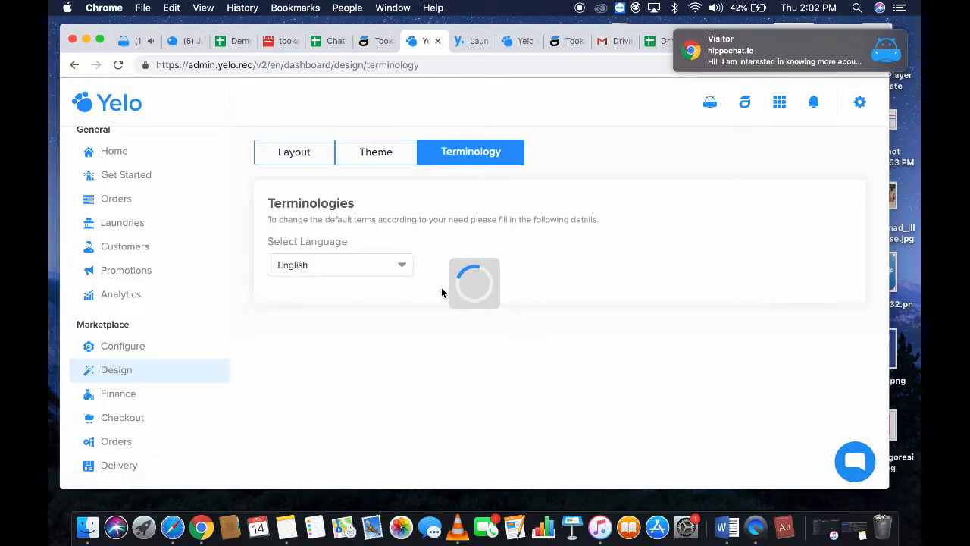
pyautogui.scroll(-5, 442, 290)
pyautogui.scroll(4, 487, 275)
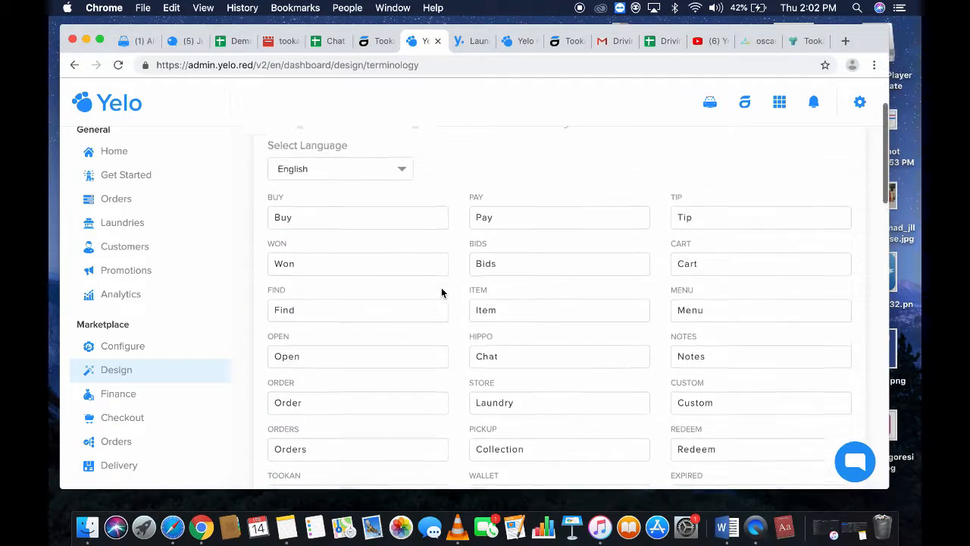
pyautogui.scroll(-6, 488, 281)
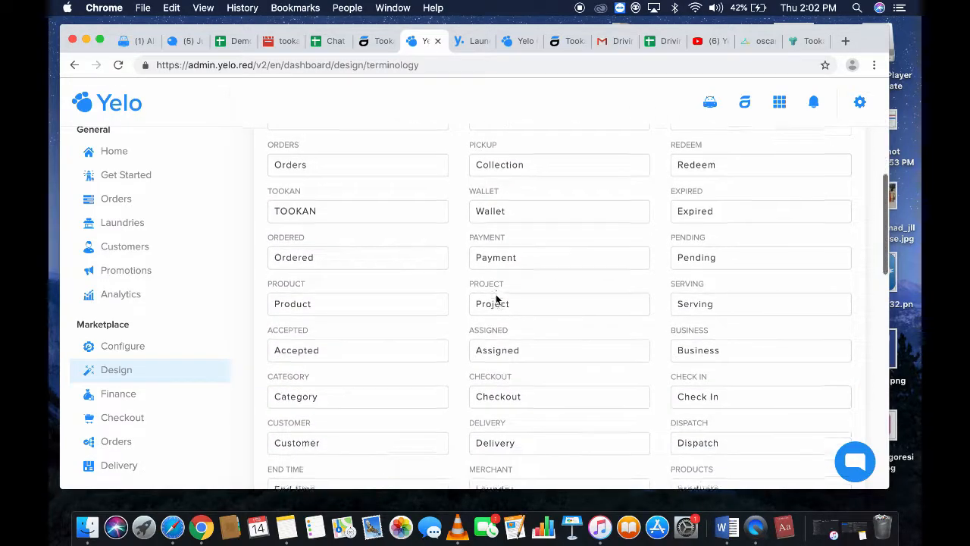
pyautogui.scroll(-4, 496, 295)
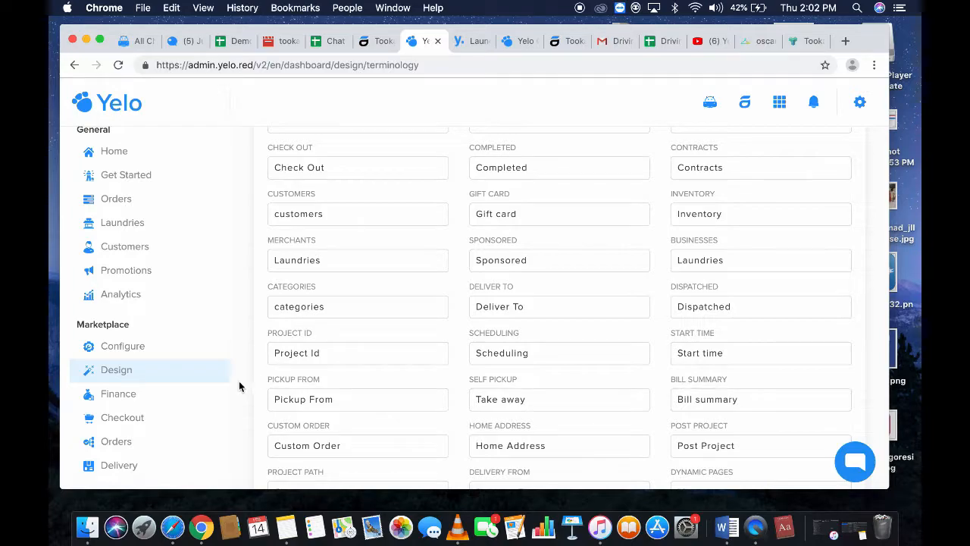
# - Open the marketplace finance settings and view the available currency options without choosing a different one
pyautogui.click(175, 393)
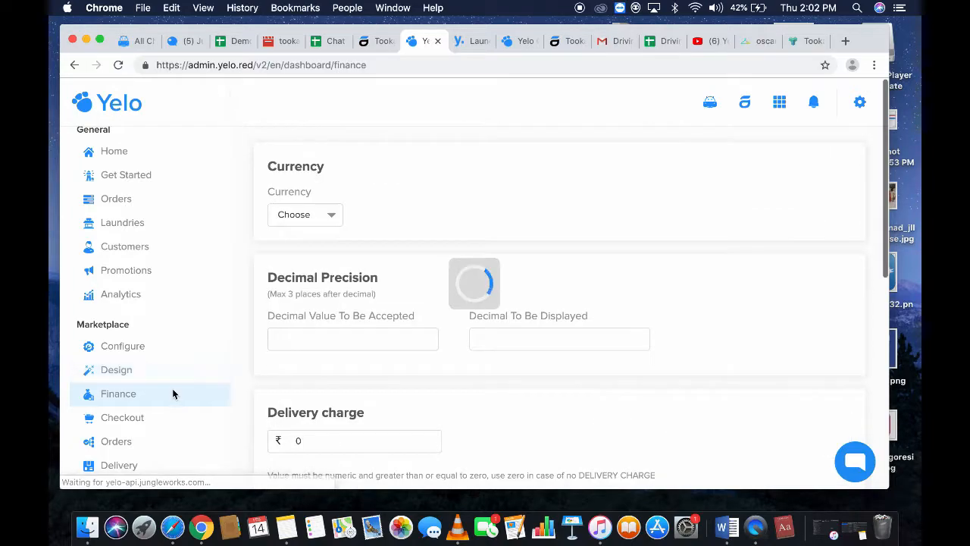
pyautogui.click(334, 217)
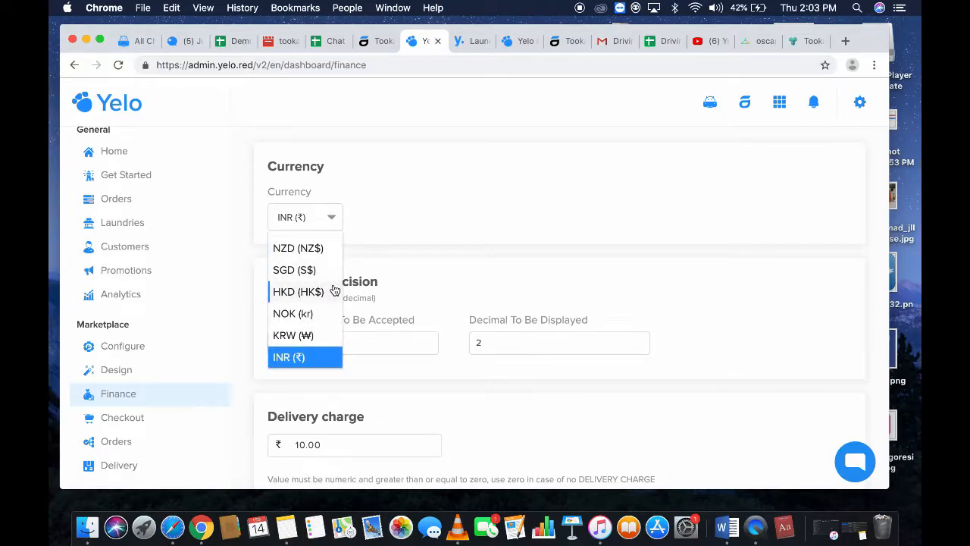
pyautogui.click(400, 201)
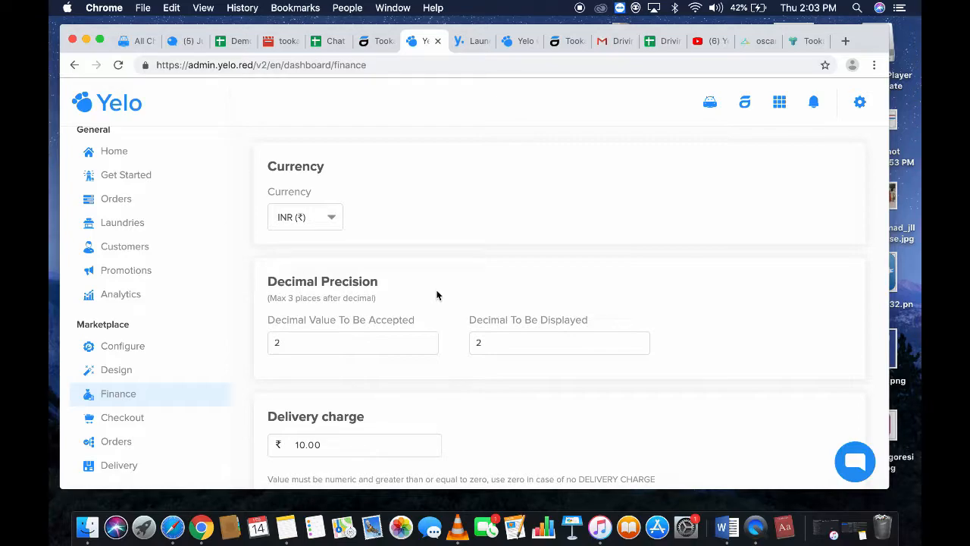
# - Enter 20 as the marketplace's general delivery charge in the finance settings
pyautogui.scroll(-5, 436, 295)
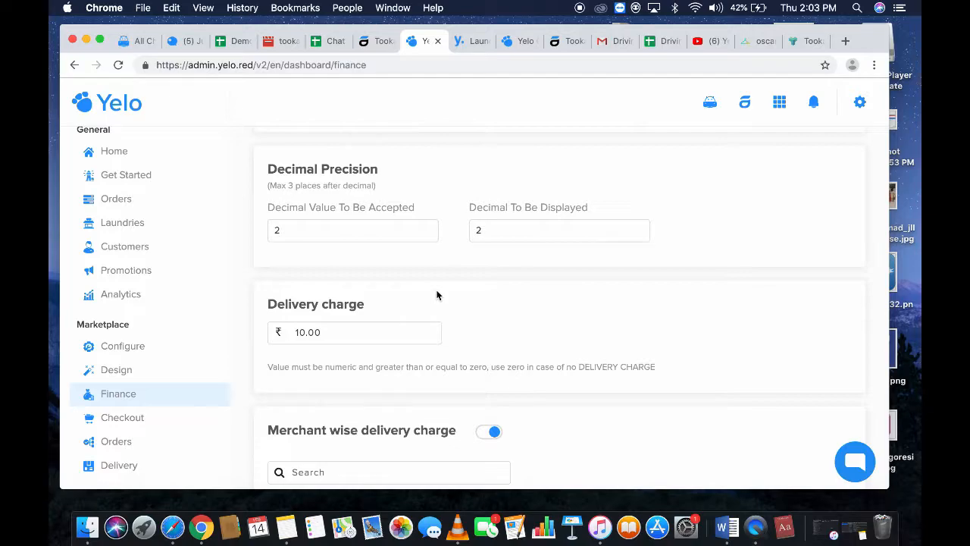
pyautogui.scroll(-3, 422, 292)
pyautogui.scroll(-3, 422, 293)
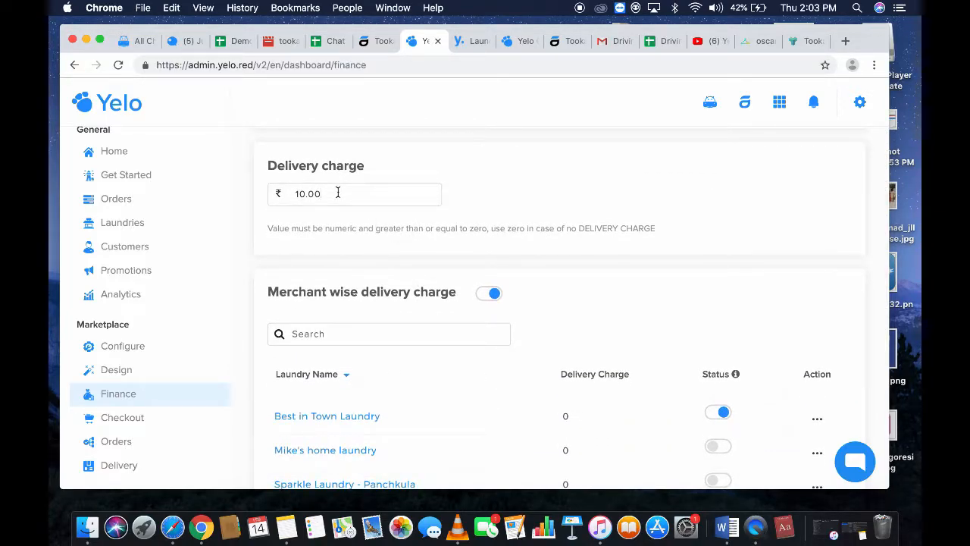
pyautogui.press('BackSpace')
pyautogui.press('BackSpace')
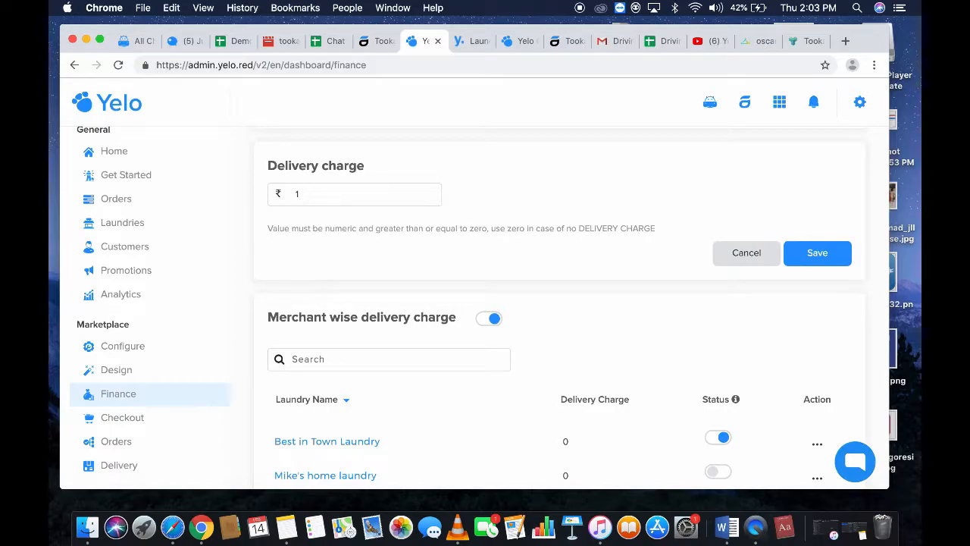
pyautogui.press('BackSpace')
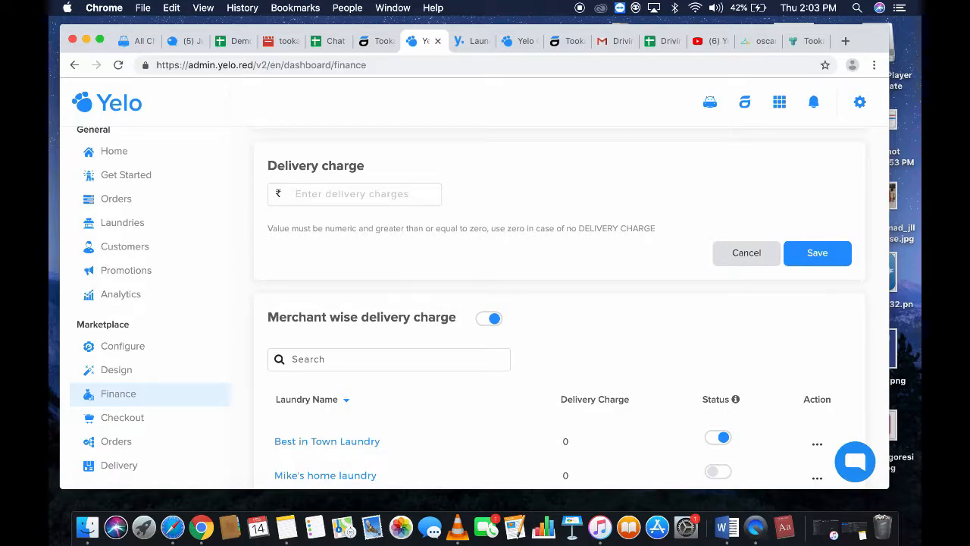
pyautogui.write('20')
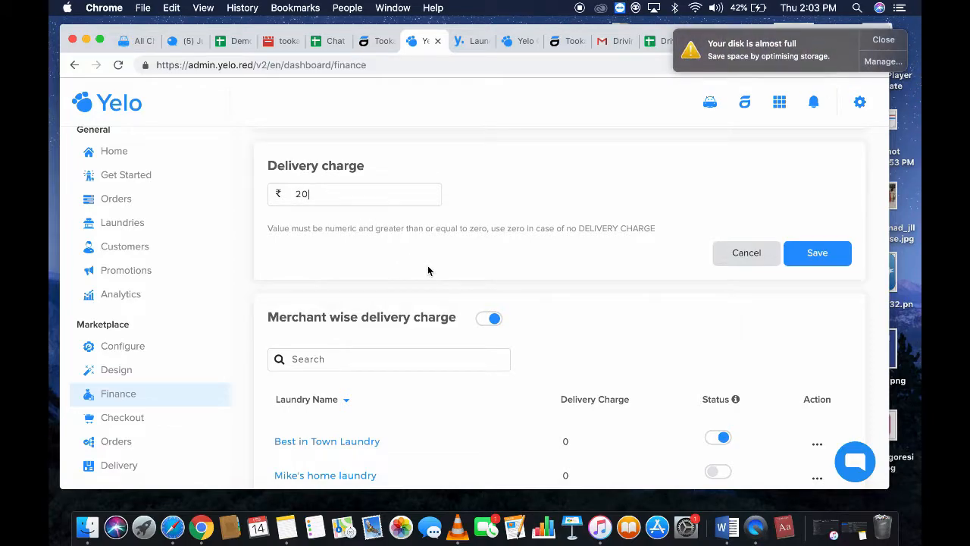
# - Review the merchant wise delivery charges, opening the delivery charge editor for Best in Town Laundry and closing it without changes
pyautogui.scroll(-3, 429, 271)
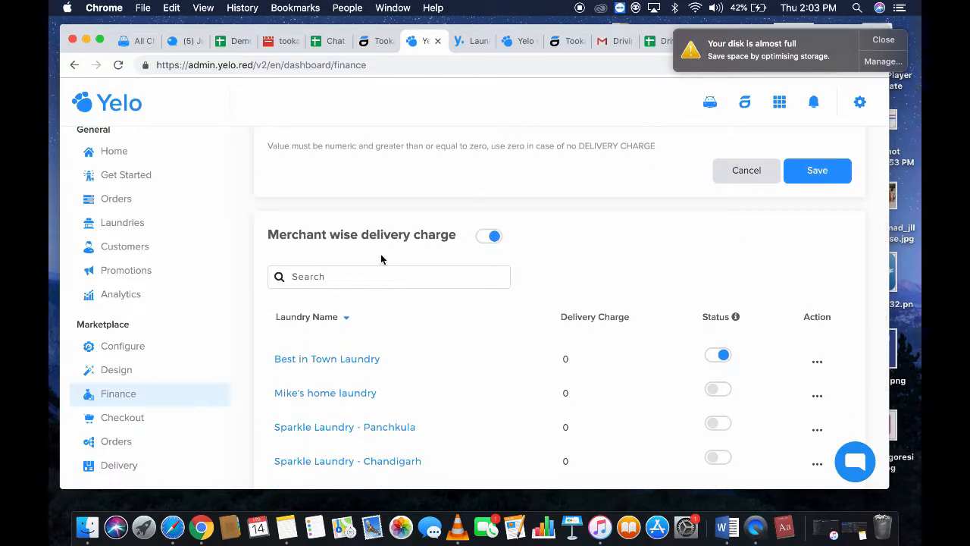
pyautogui.scroll(-3, 536, 313)
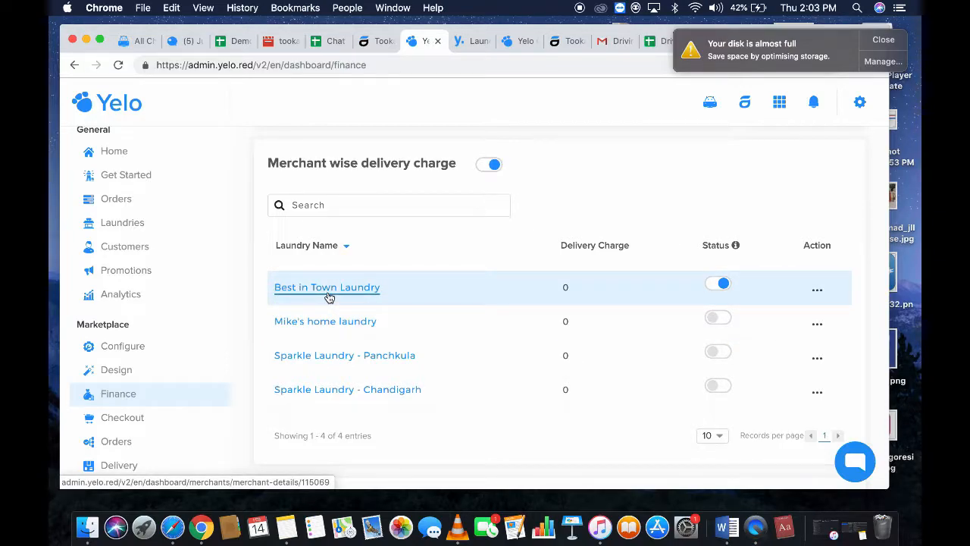
pyautogui.click(816, 289)
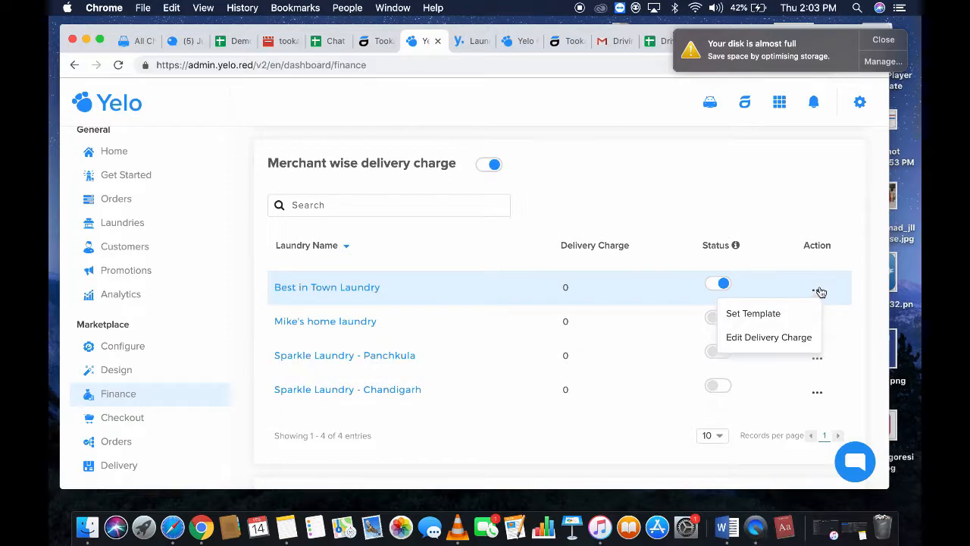
pyautogui.click(770, 338)
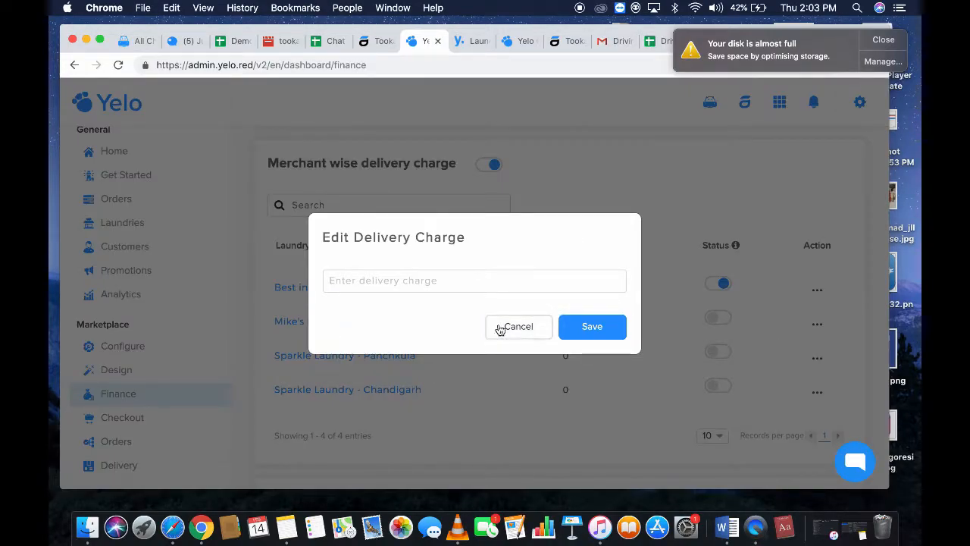
pyautogui.click(499, 327)
# - Review the taxes section of the finance settings, opening the form for adding a tax and cancelling it
pyautogui.scroll(-3, 816, 318)
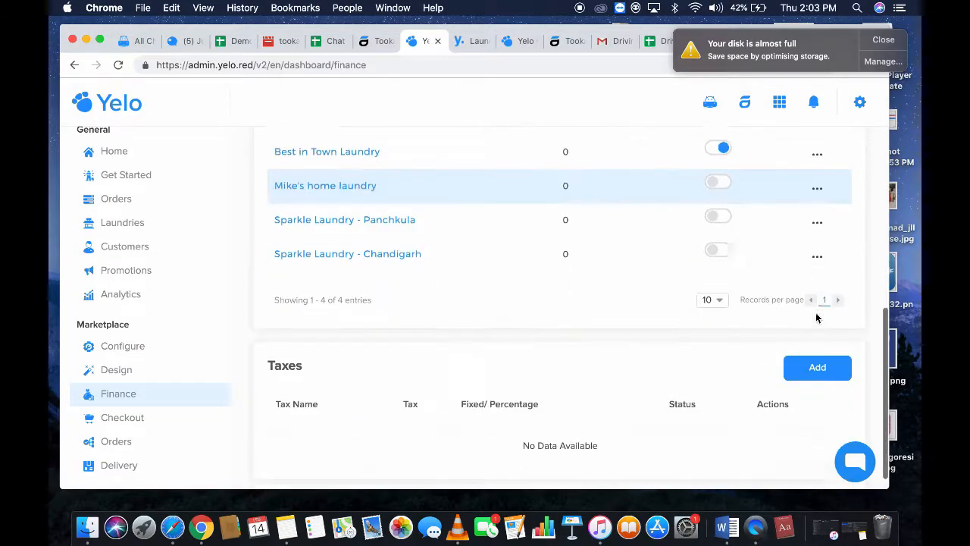
pyautogui.scroll(-1, 817, 319)
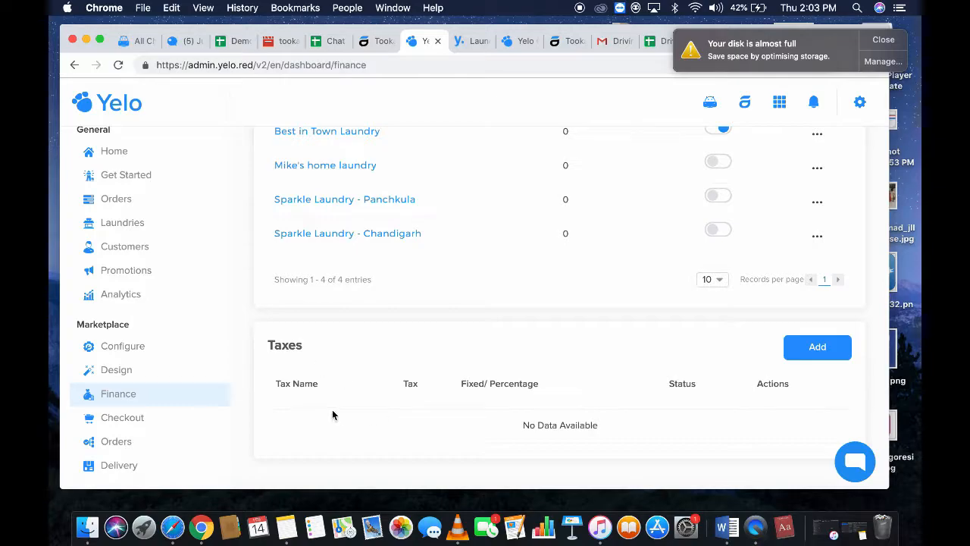
pyautogui.click(800, 351)
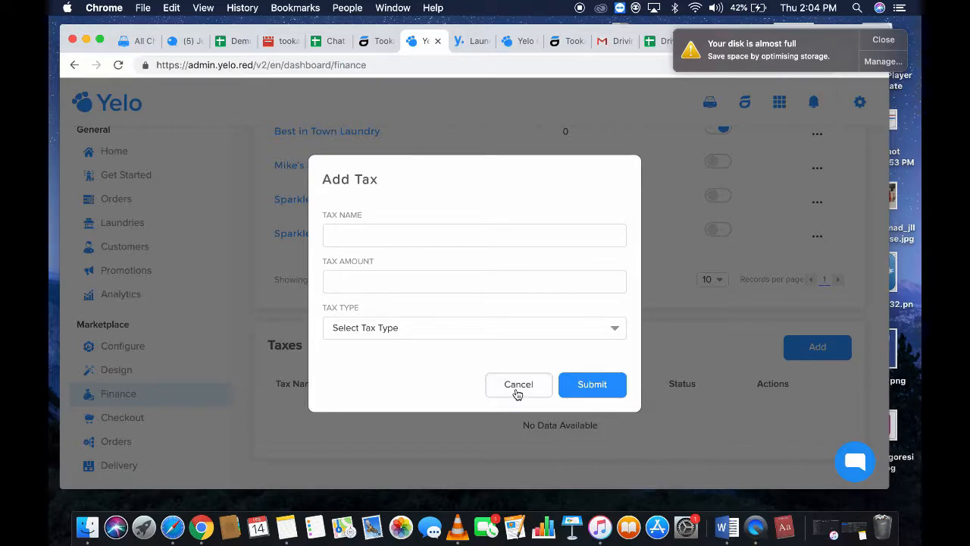
pyautogui.click(516, 389)
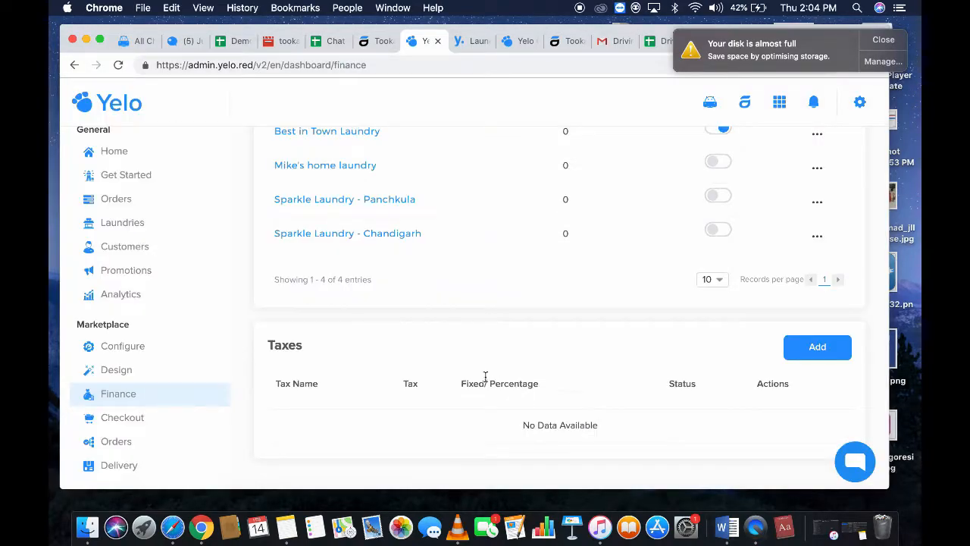
# - View the checkout settings, and in the marketplace order settings switch the cancellation reason to Pre-Defined and back to Custom
pyautogui.click(133, 419)
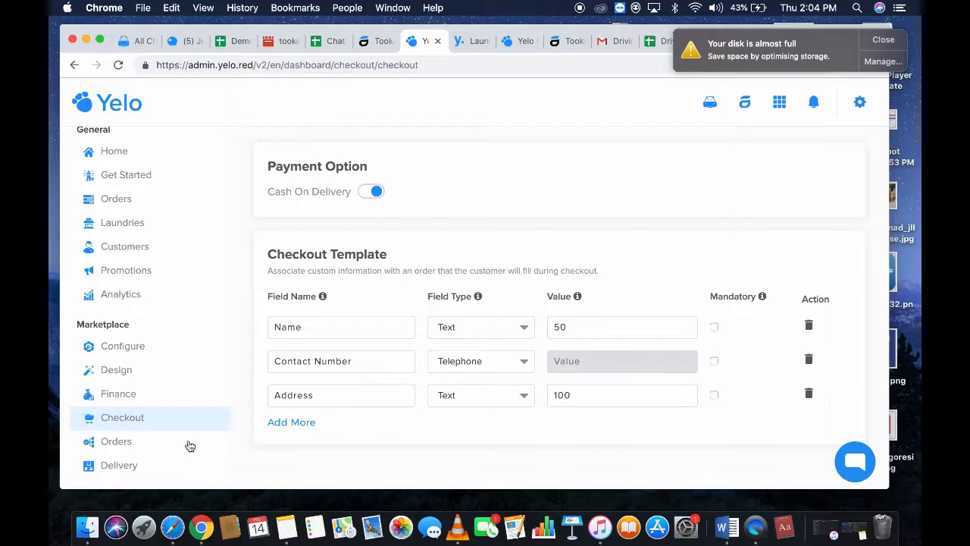
pyautogui.click(150, 442)
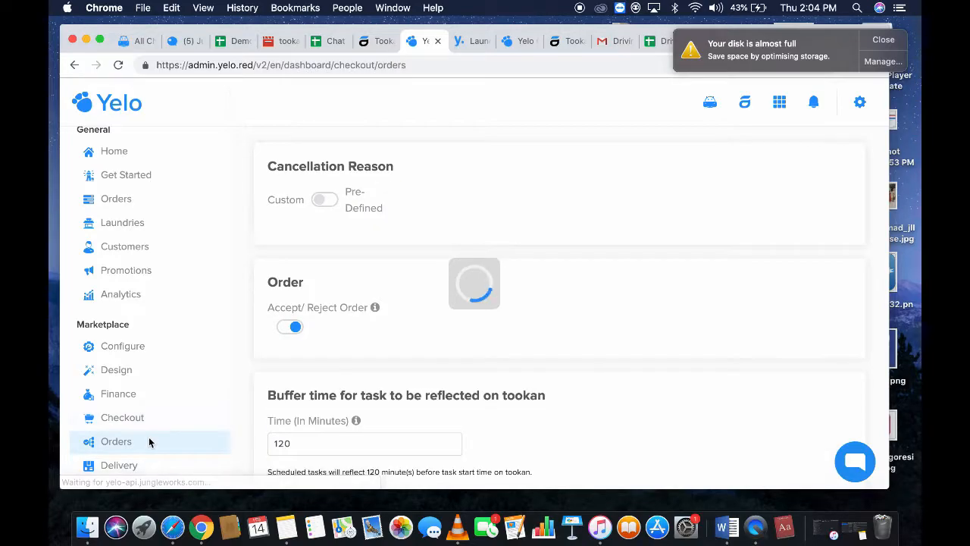
pyautogui.click(331, 203)
pyautogui.click(330, 203)
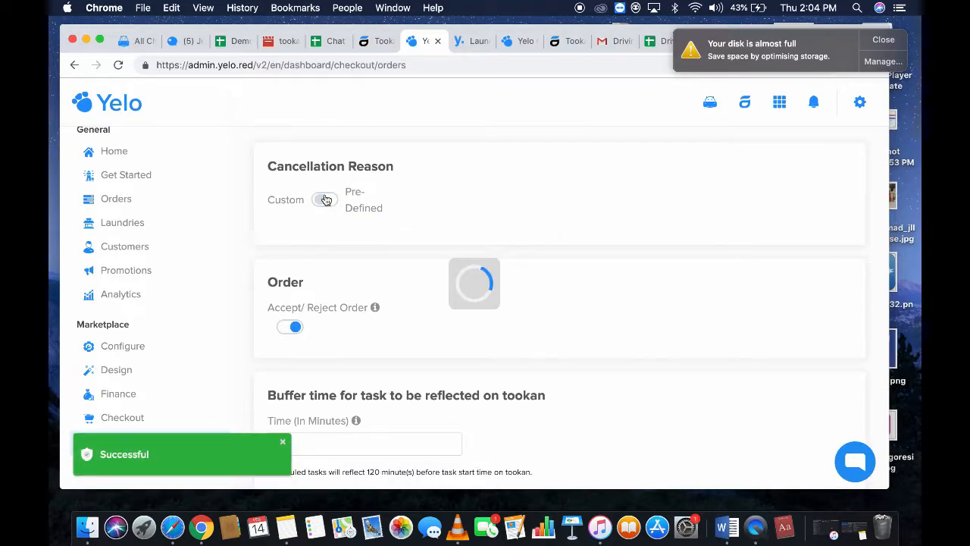
# - Set the buffer time for tasks to be reflected on Tookan to 100 minutes
pyautogui.scroll(-2, 351, 331)
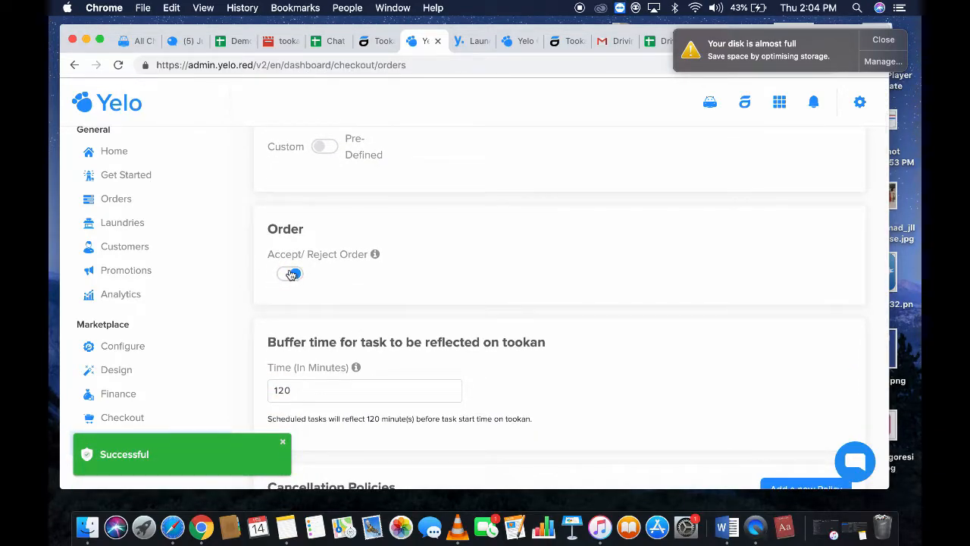
pyautogui.scroll(-3, 292, 274)
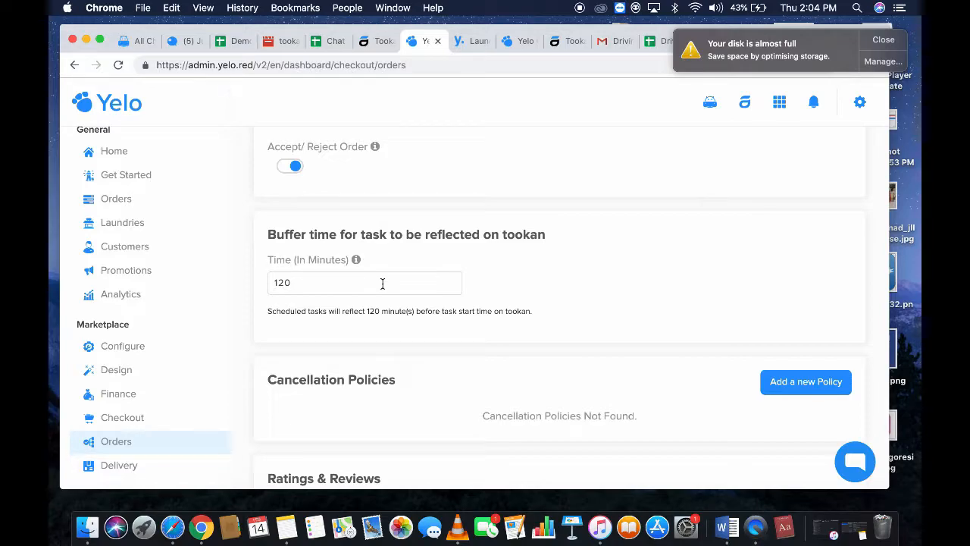
pyautogui.press('BackSpace')
pyautogui.press('BackSpace')
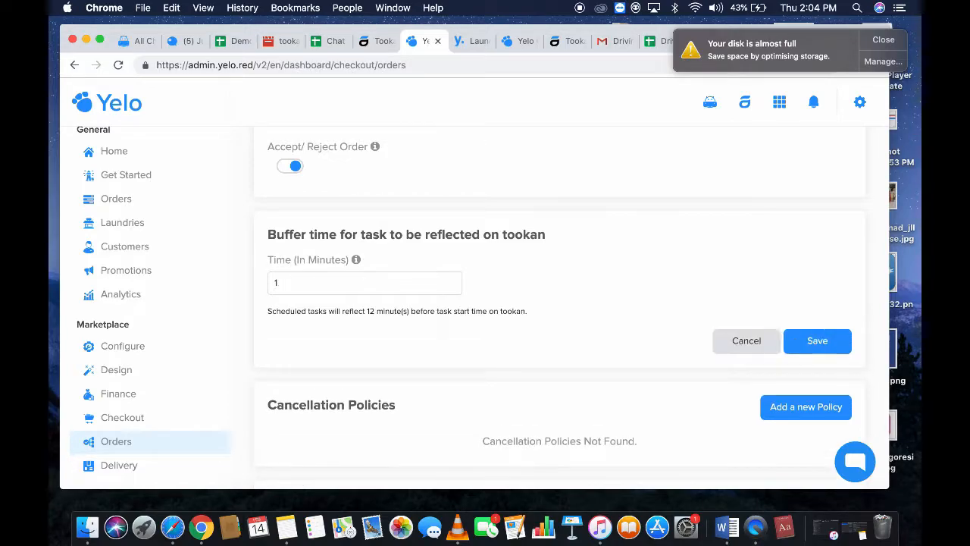
pyautogui.write('00')
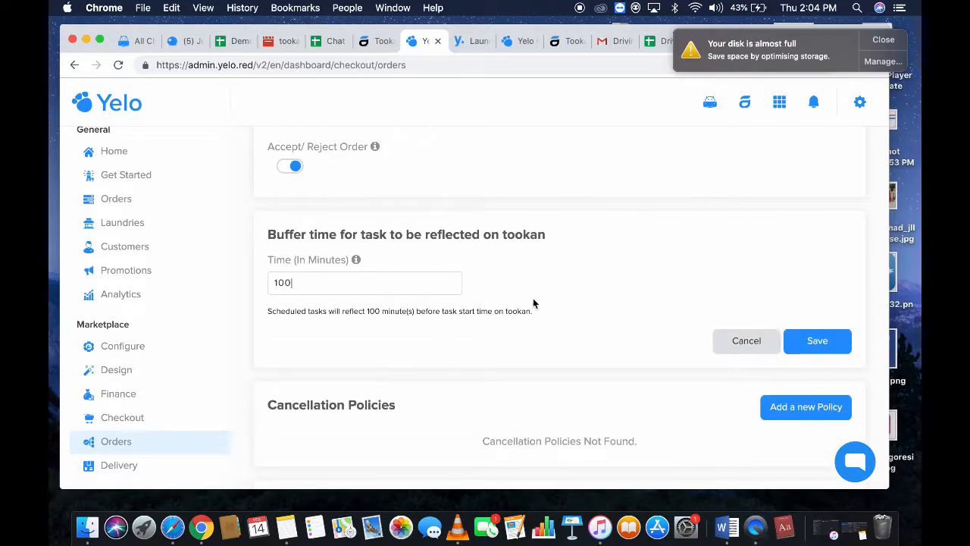
# - Save the Tookan buffer time and view the cancellation policies and the ratings and reviews settings
pyautogui.scroll(-2, 606, 296)
pyautogui.click(785, 267)
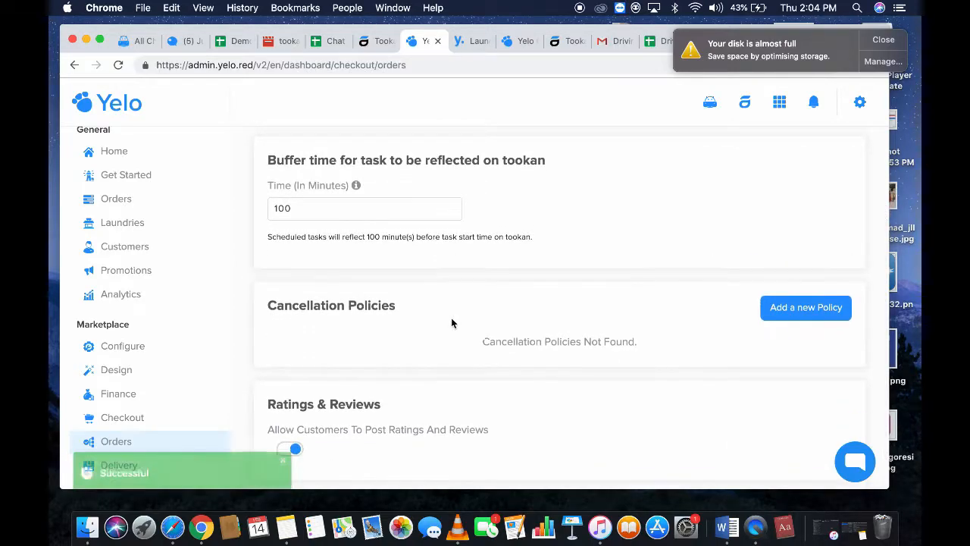
pyautogui.scroll(-1, 432, 335)
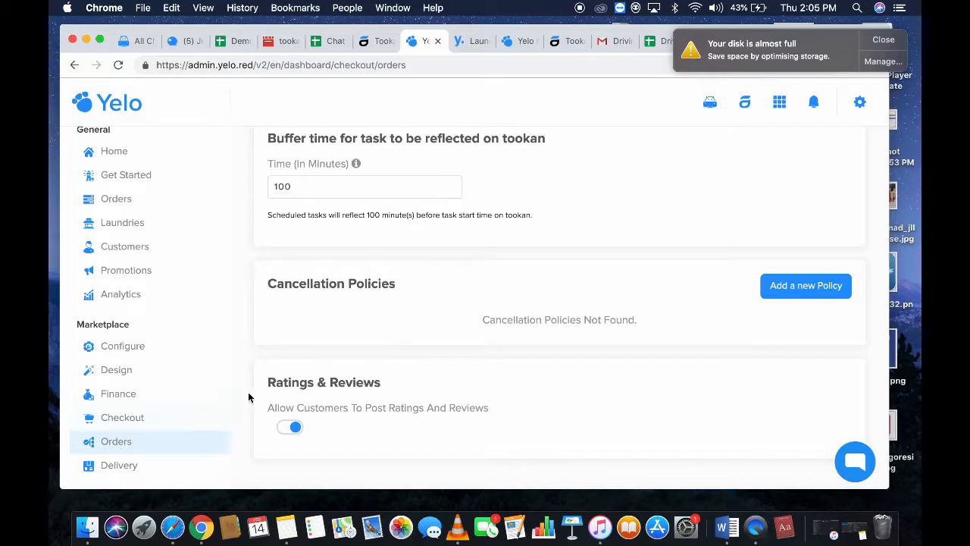
# - In the marketplace delivery settings, switch the Tookan delivery flow to Customer To Merchant and back to Merchant To Customer
pyautogui.click(121, 468)
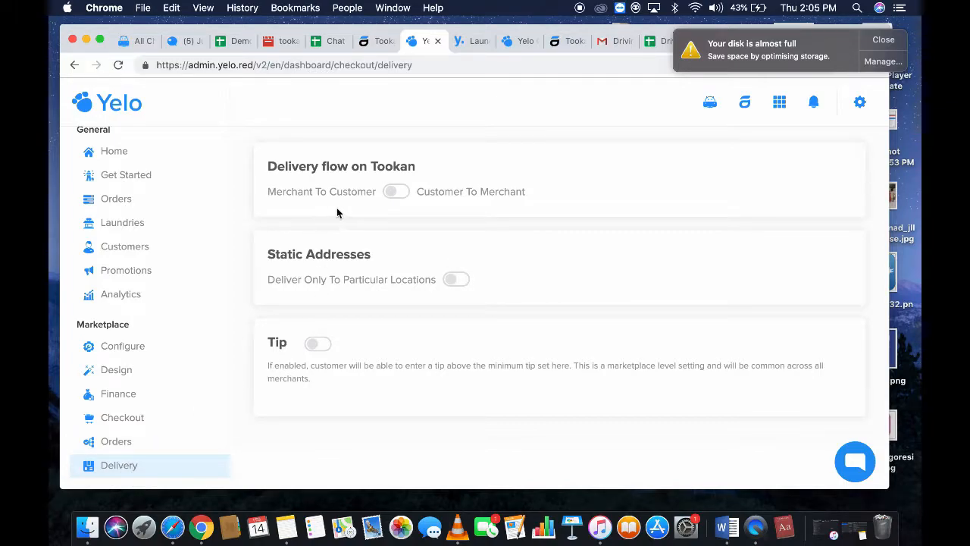
pyautogui.click(405, 197)
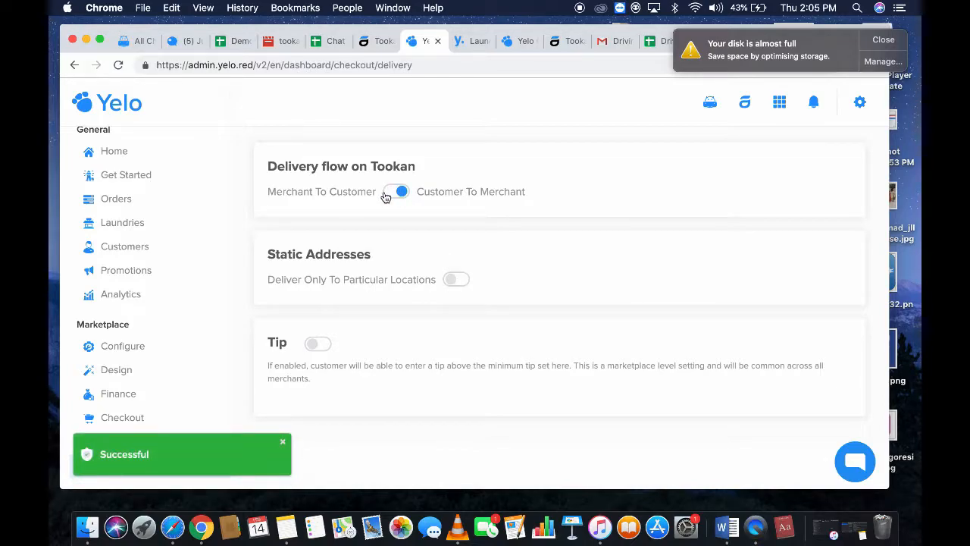
pyautogui.click(385, 192)
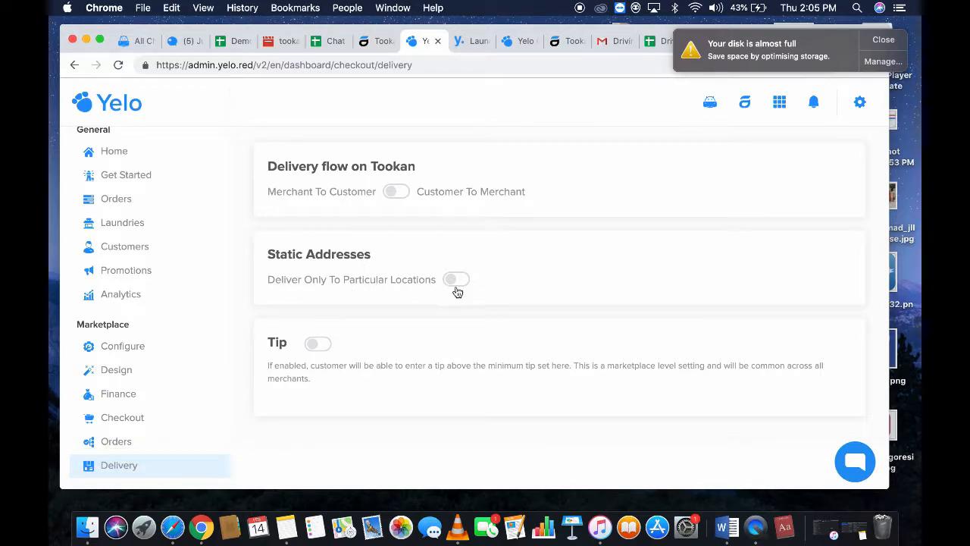
# - Enable tips in the delivery settings and view the type options for the minimum tip
pyautogui.click(318, 344)
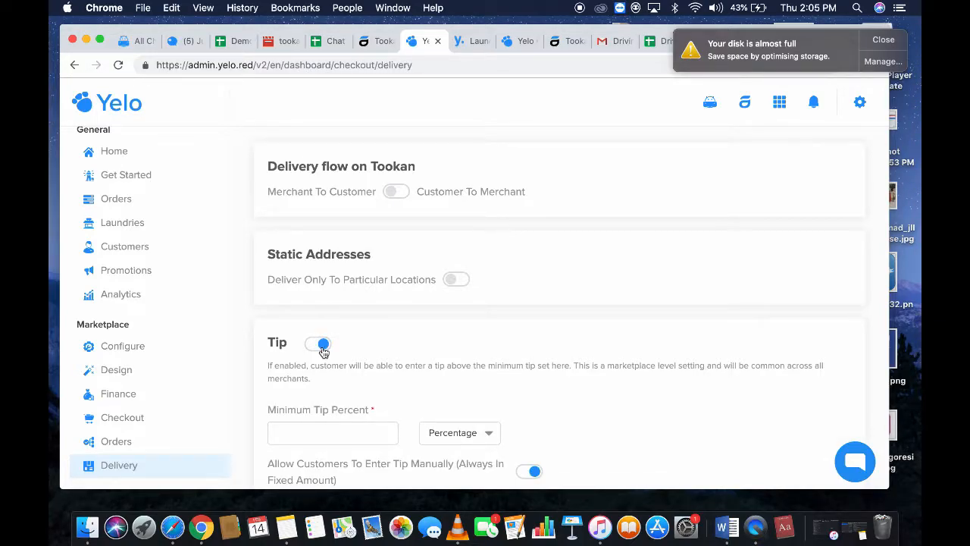
pyautogui.scroll(-2, 369, 379)
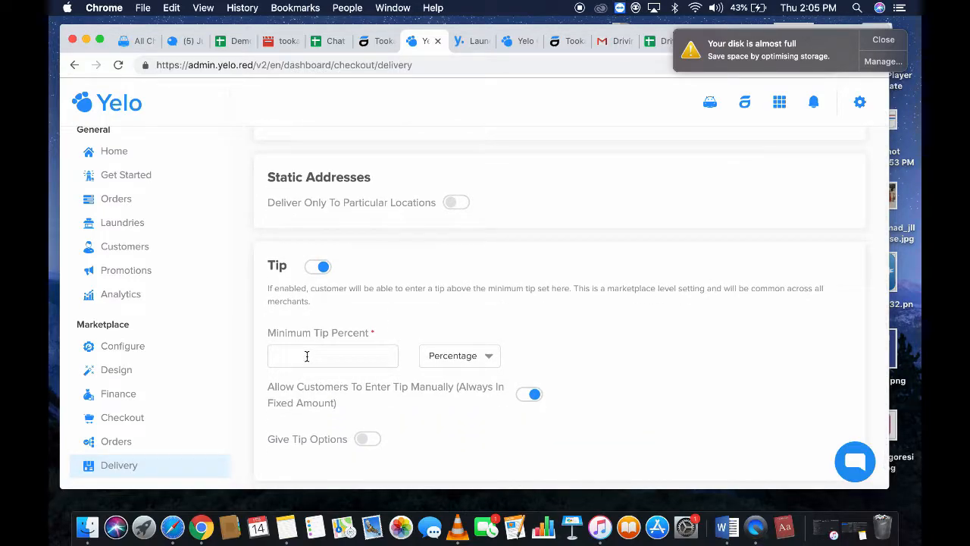
pyautogui.click(463, 359)
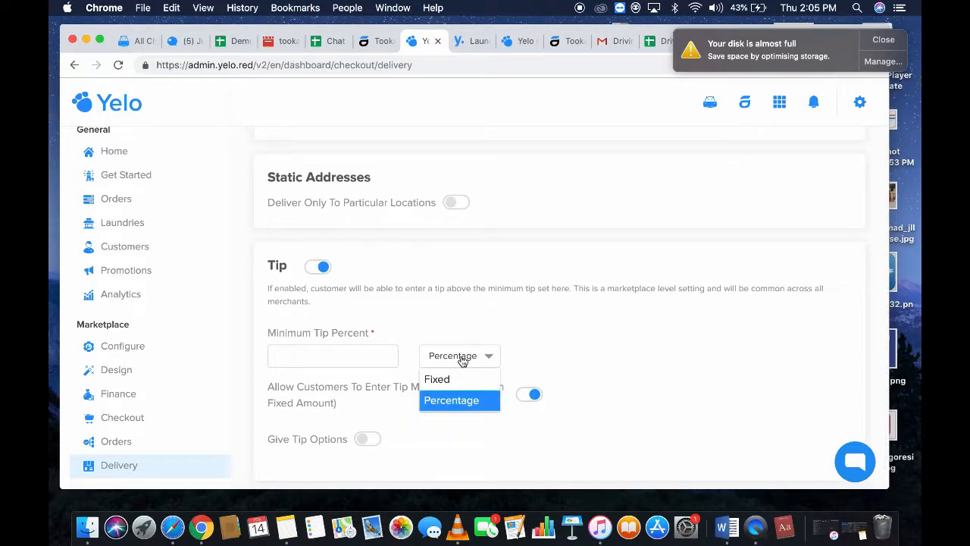
pyautogui.scroll(-1, 584, 337)
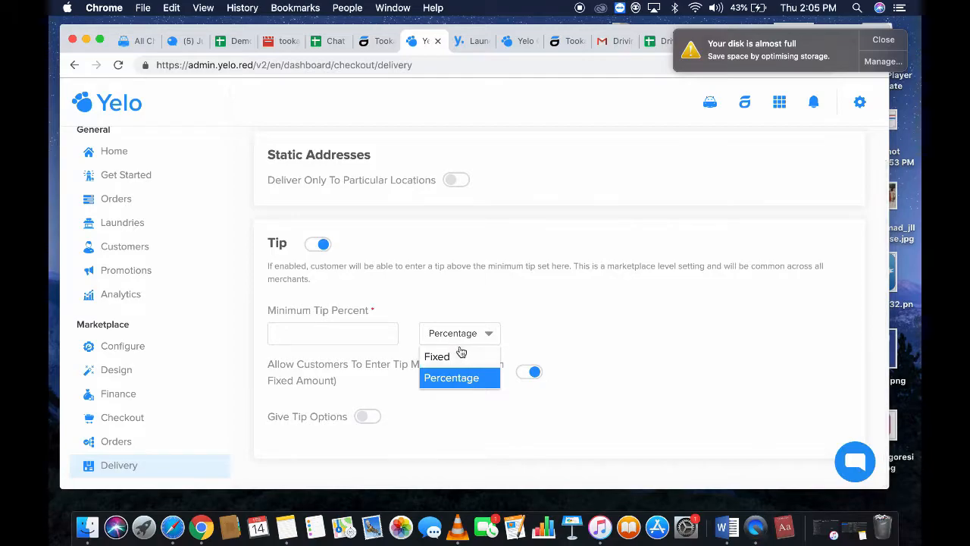
pyautogui.scroll(3, 591, 239)
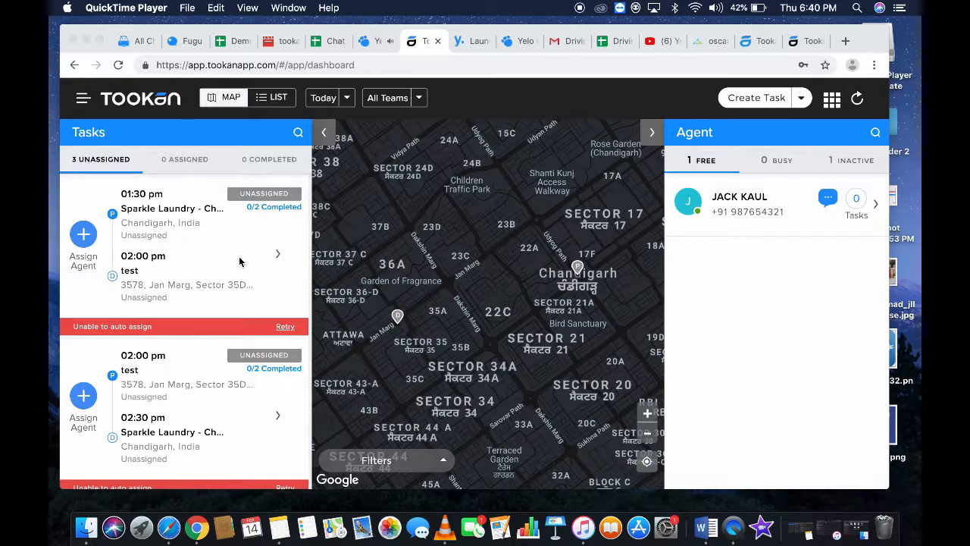
# - In the Tookan dashboard, open the unassigned 01:30 pm Sparkle Laundry task and assign it to the idle agent of the Default Team
pyautogui.click(278, 255)
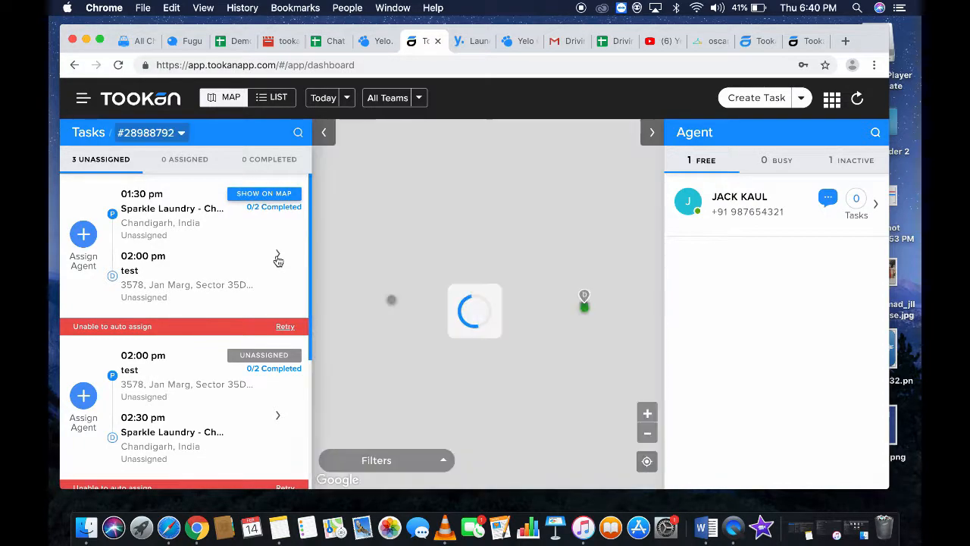
pyautogui.click(298, 161)
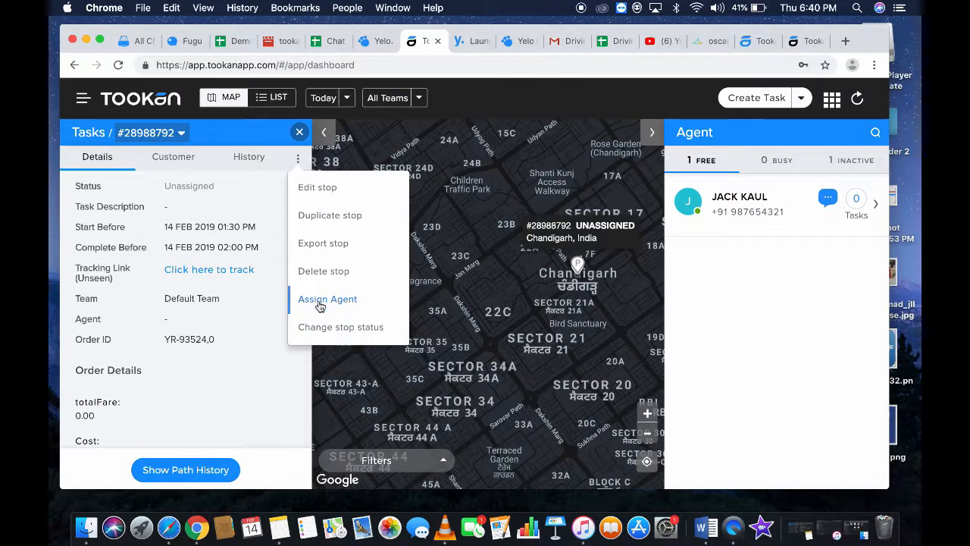
pyautogui.click(320, 304)
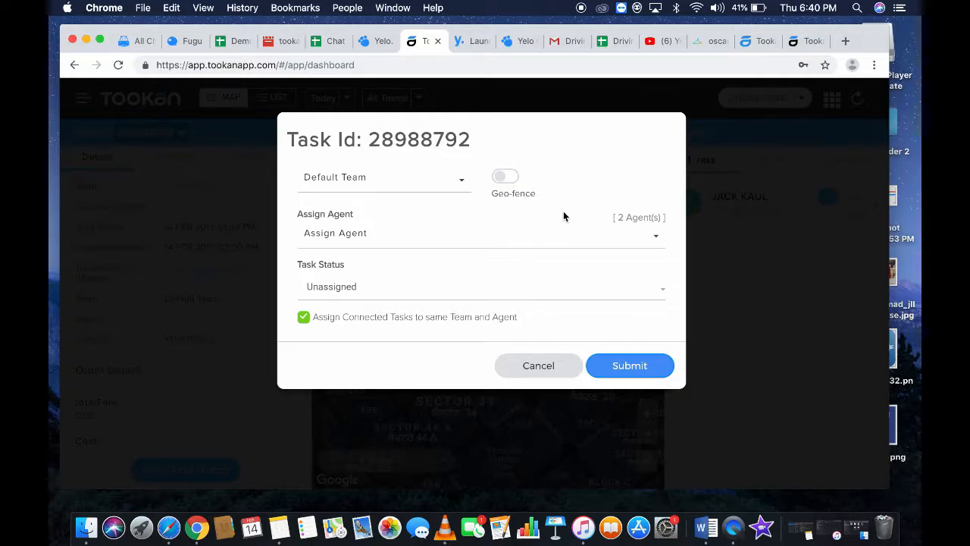
pyautogui.click(641, 238)
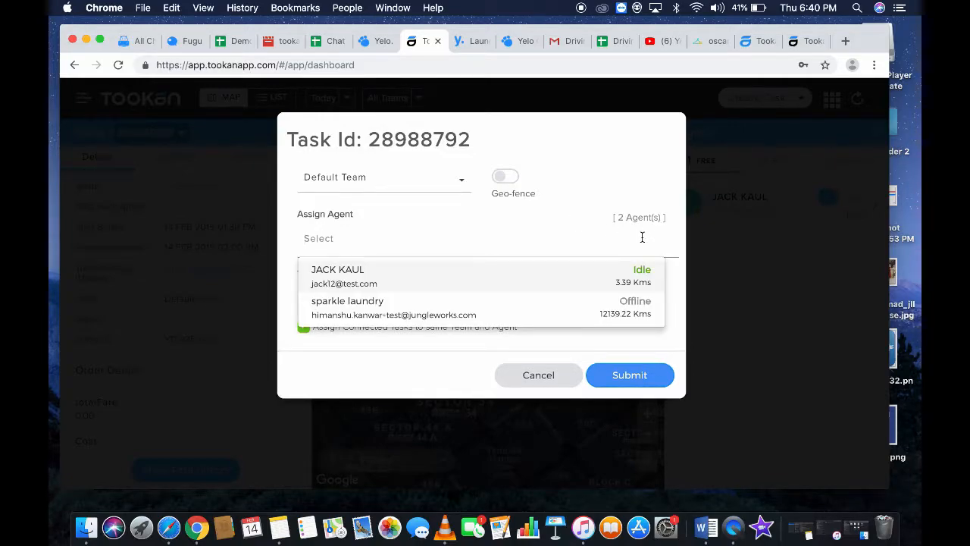
pyautogui.click(556, 291)
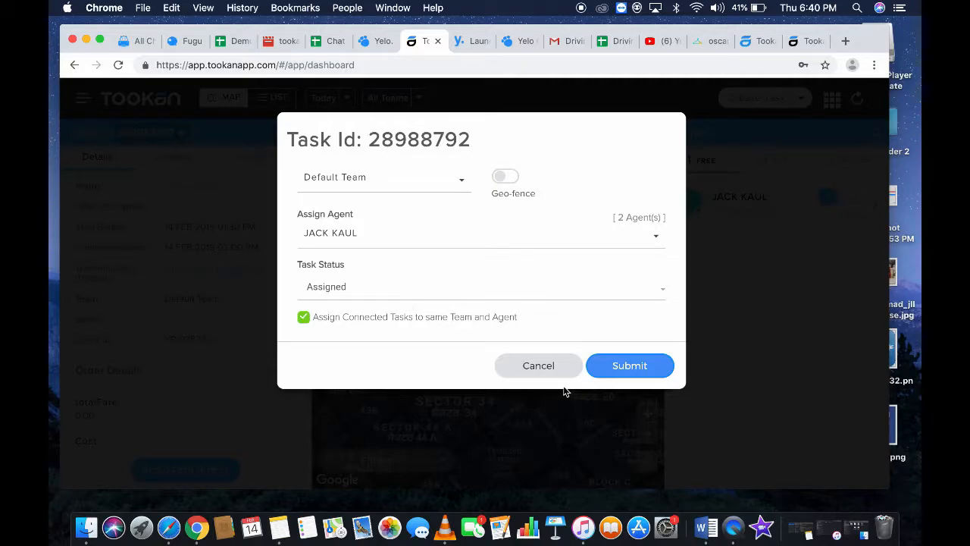
pyautogui.click(633, 368)
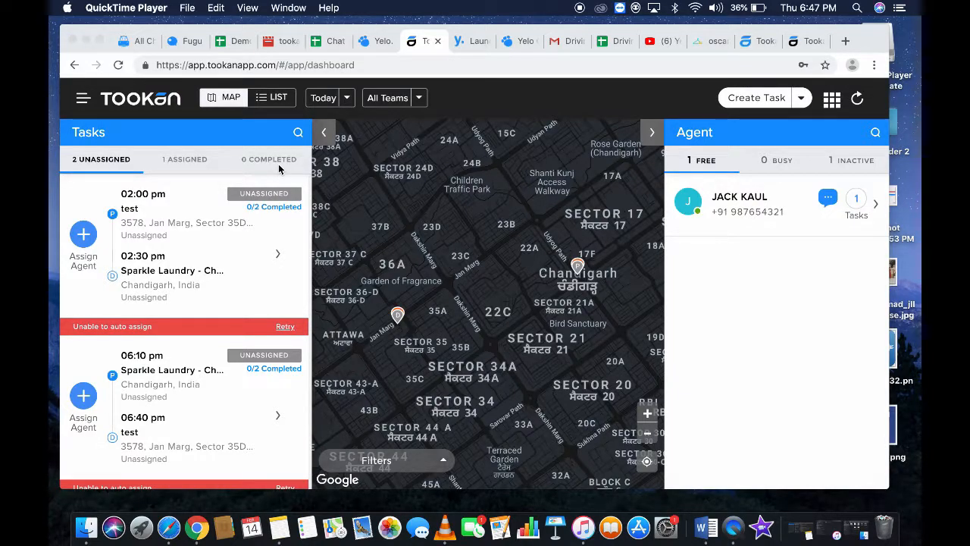
# - Show the assigned tasks and check the agent and status of the 01:30 pm Sparkle Laundry task
pyautogui.click(185, 165)
pyautogui.click(184, 164)
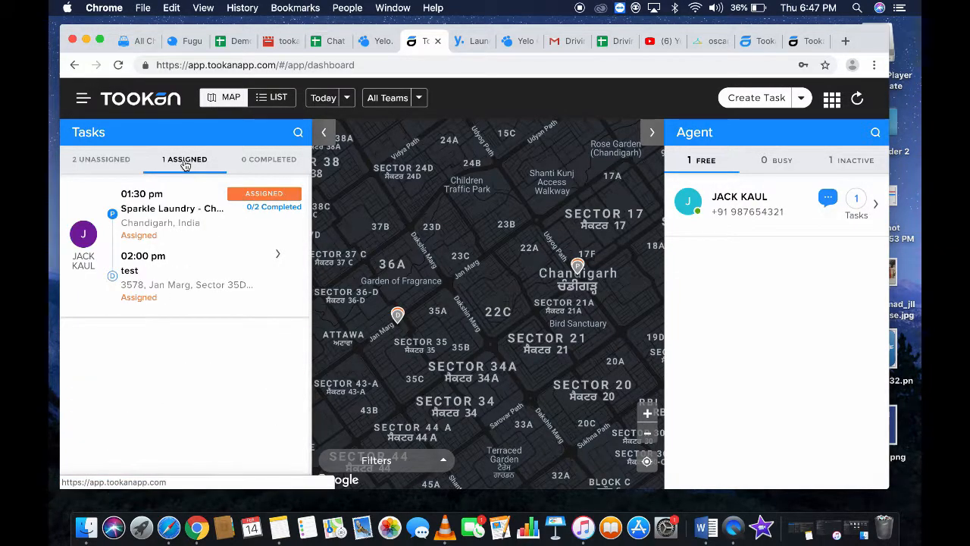
pyautogui.moveTo(157, 258)
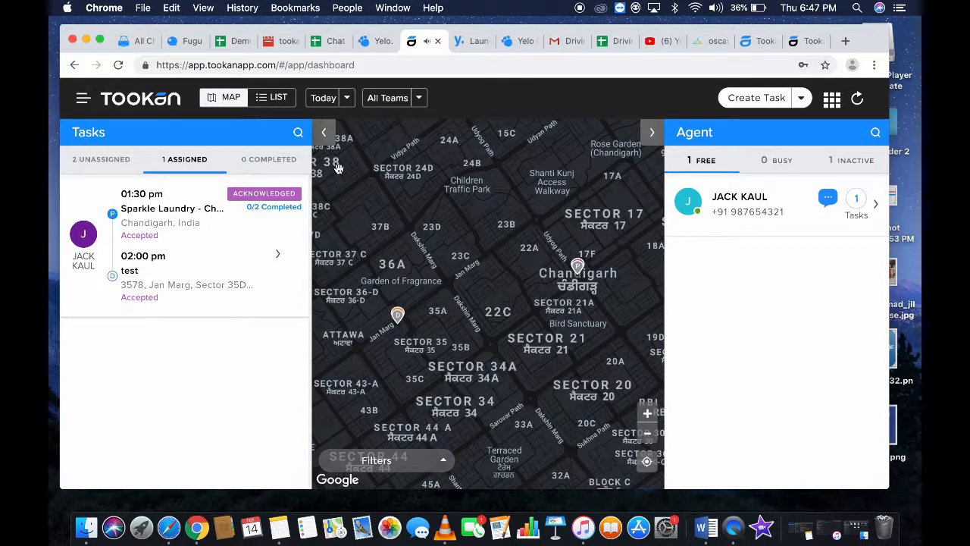
pyautogui.moveTo(252, 227)
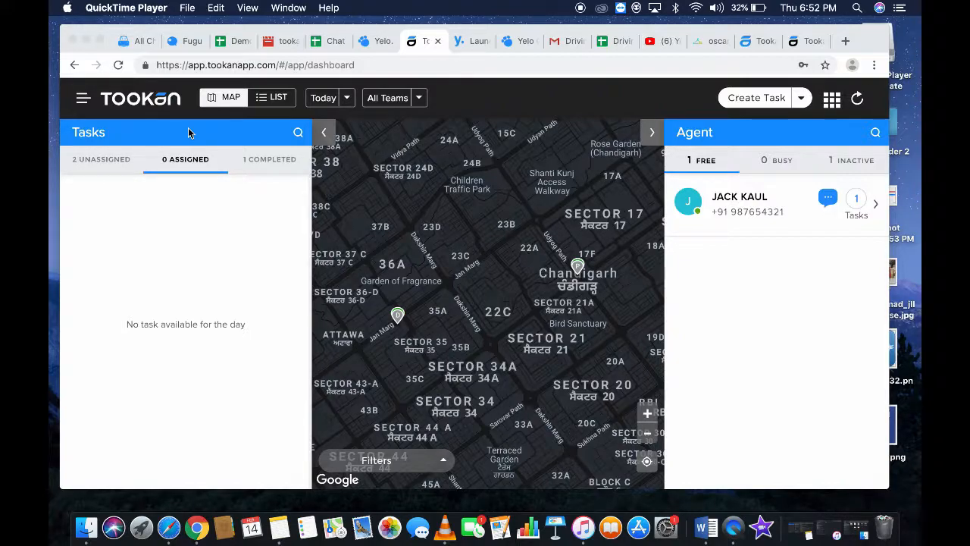
# - Show the completed tasks and check the status of the Sparkle Laundry pickup and delivery
pyautogui.click(262, 159)
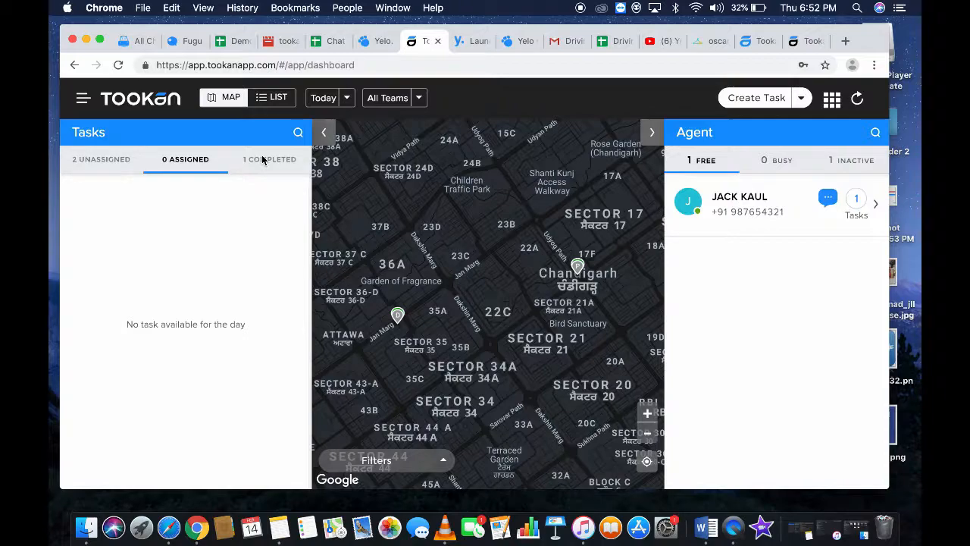
pyautogui.click(262, 159)
pyautogui.moveTo(227, 203)
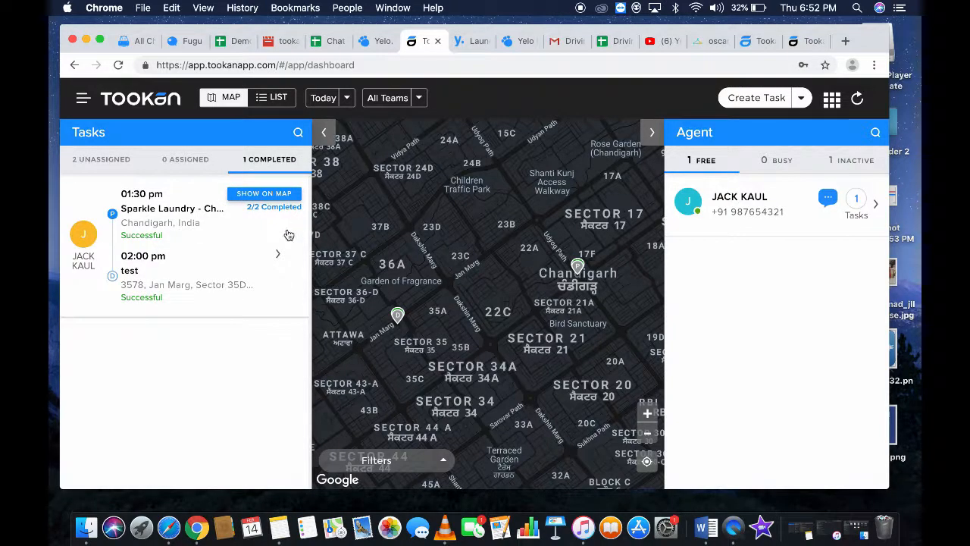